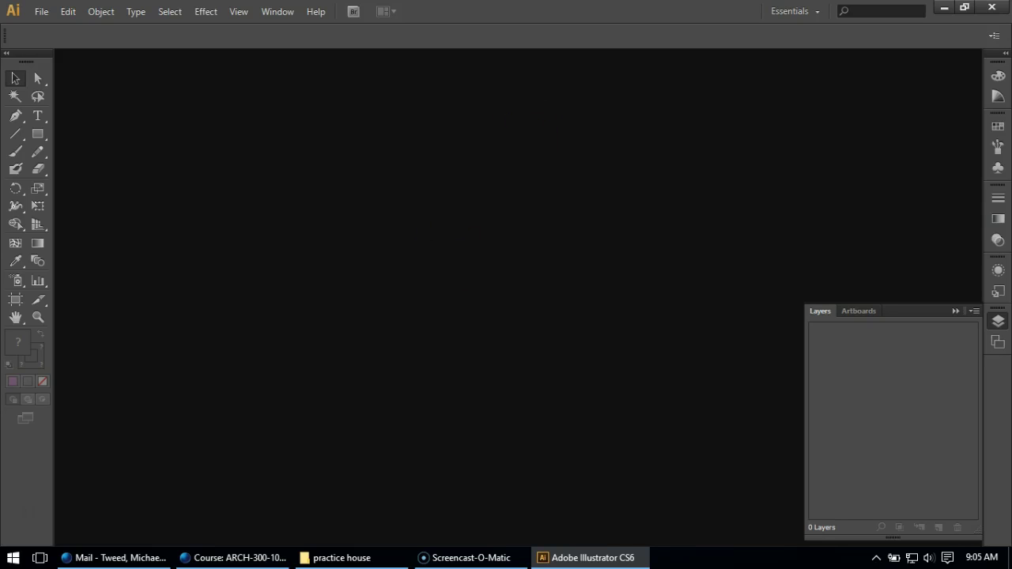
Create a new portrait Tabloid document measuring 11 × 17 in.
{"action": "key", "text": "alt+Tab"}
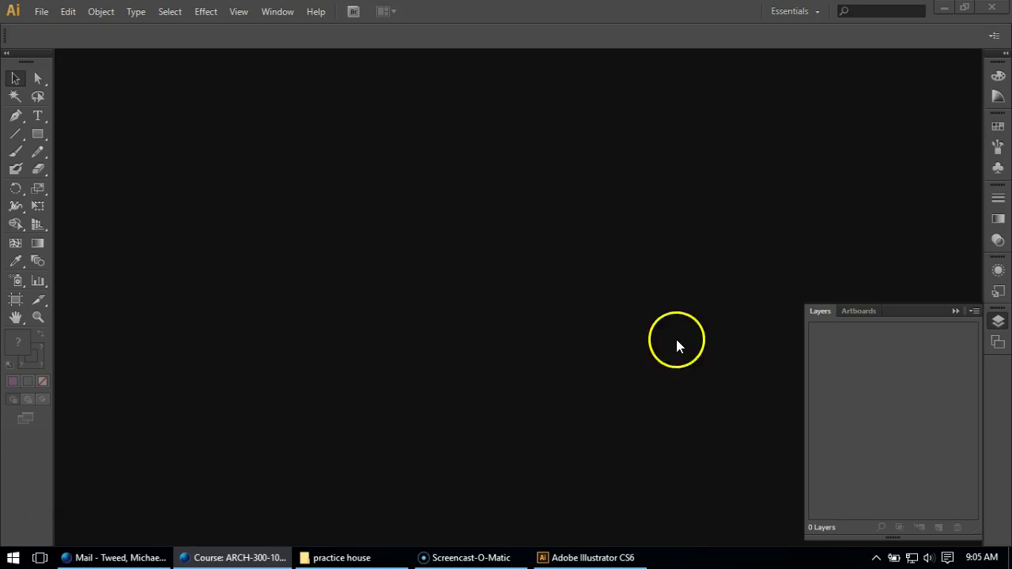
{"action": "left_click", "coordinate": [481, 222]}
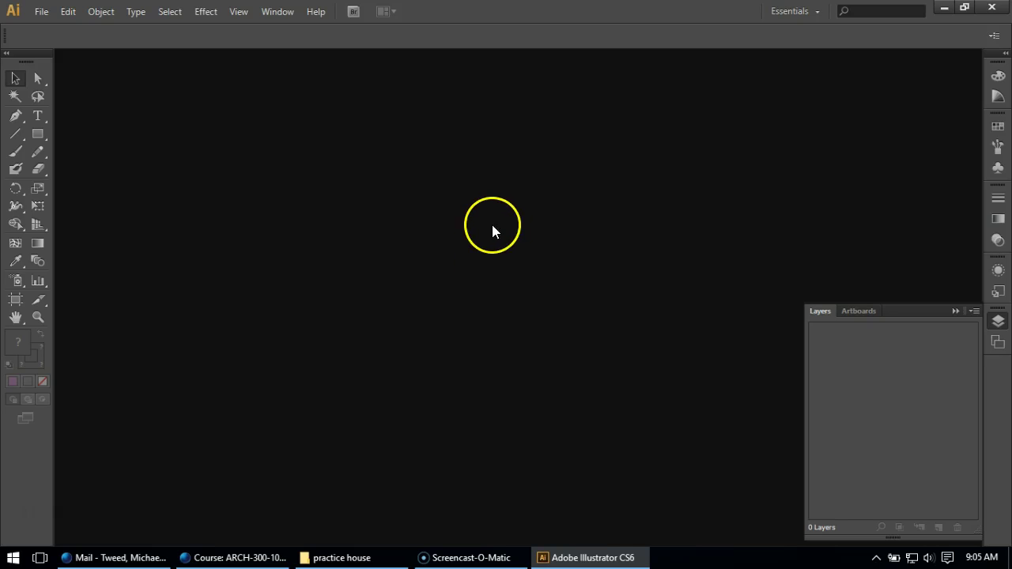
{"action": "left_click", "coordinate": [39, 13]}
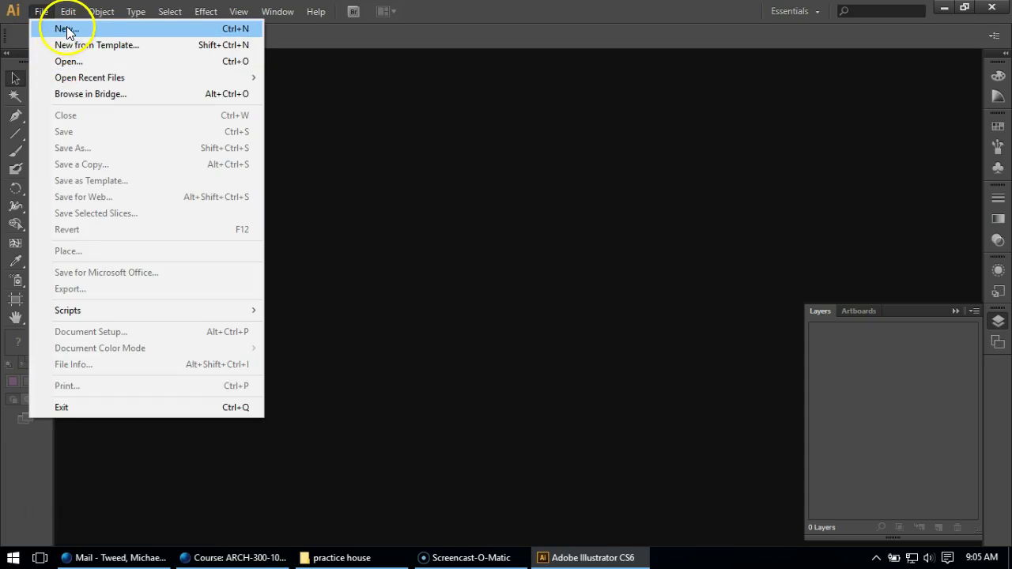
{"action": "left_click", "coordinate": [59, 29]}
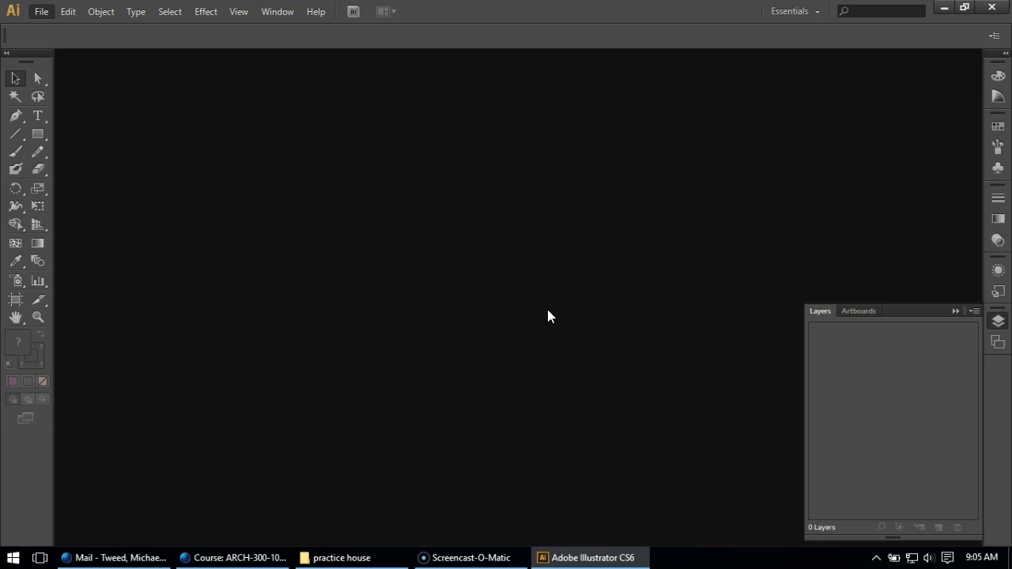
{"action": "left_click_drag", "start_coordinate": [163, 16], "coordinate": [361, 79]}
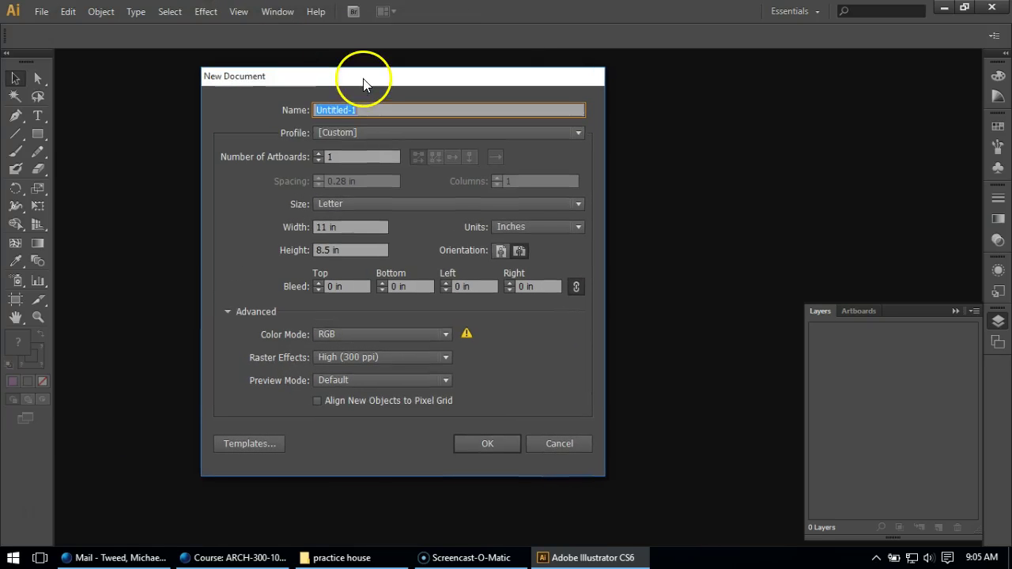
{"action": "left_click", "coordinate": [348, 205]}
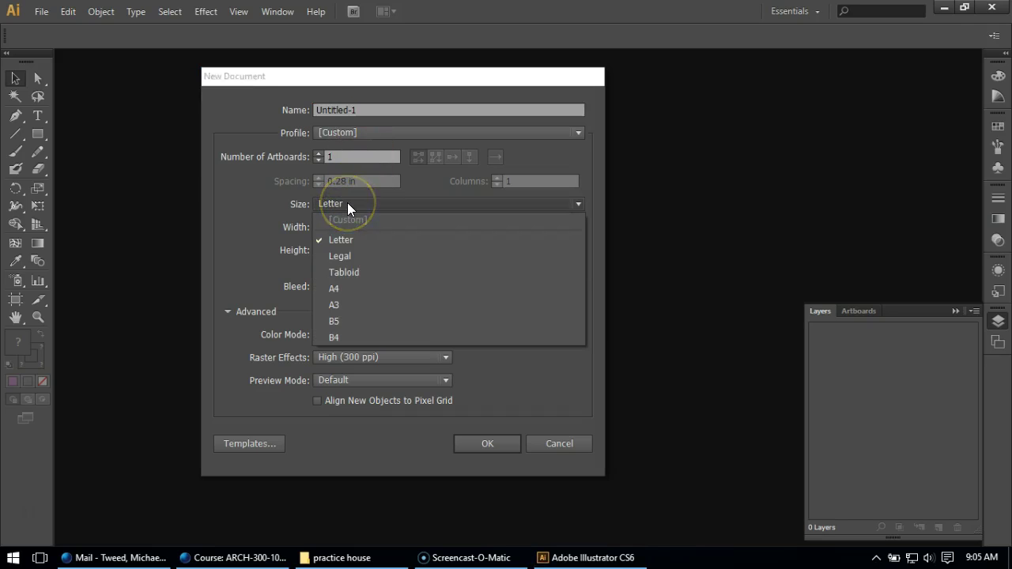
{"action": "left_click", "coordinate": [353, 275]}
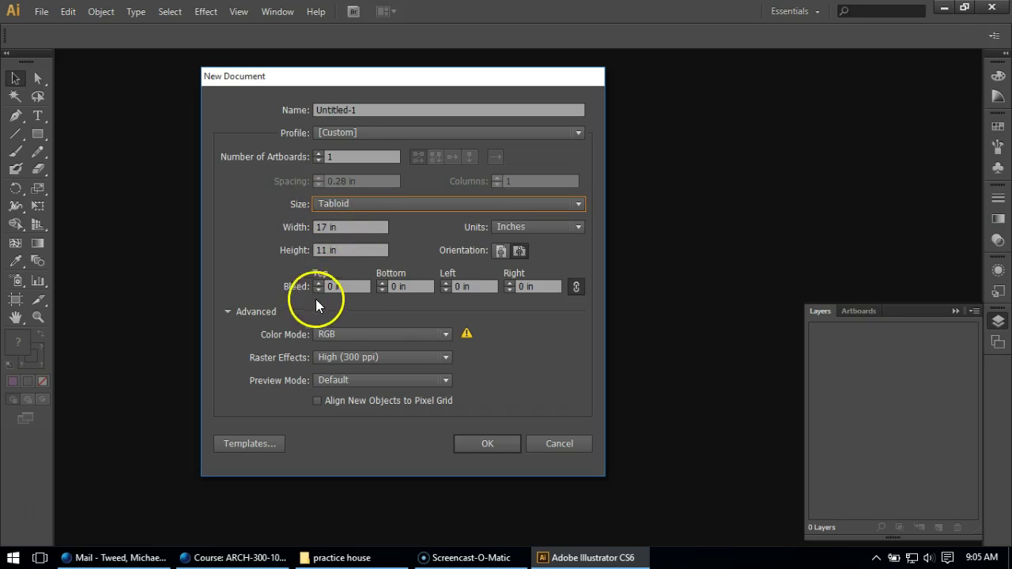
{"action": "left_click", "coordinate": [499, 252]}
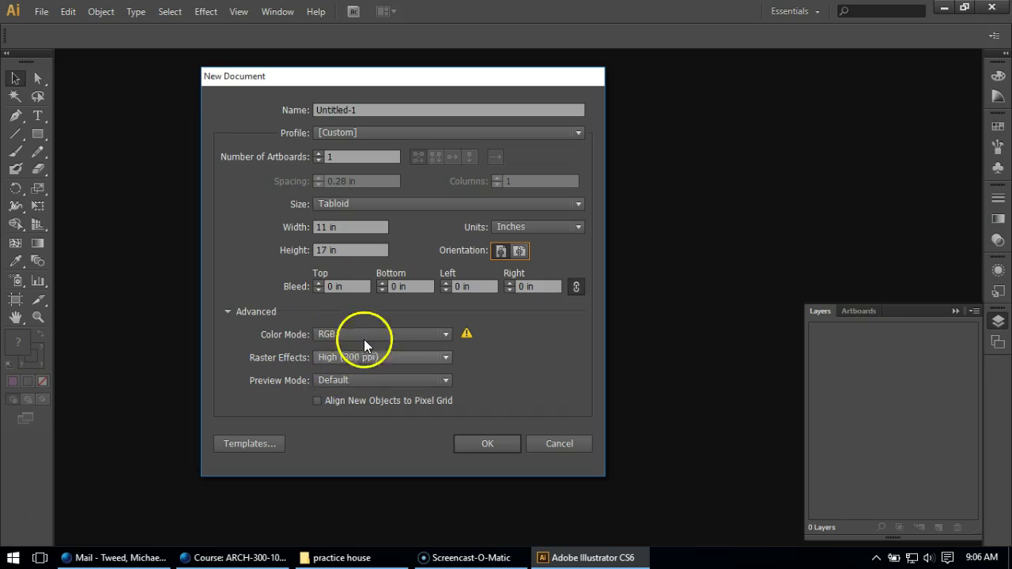
{"action": "left_click", "coordinate": [491, 446]}
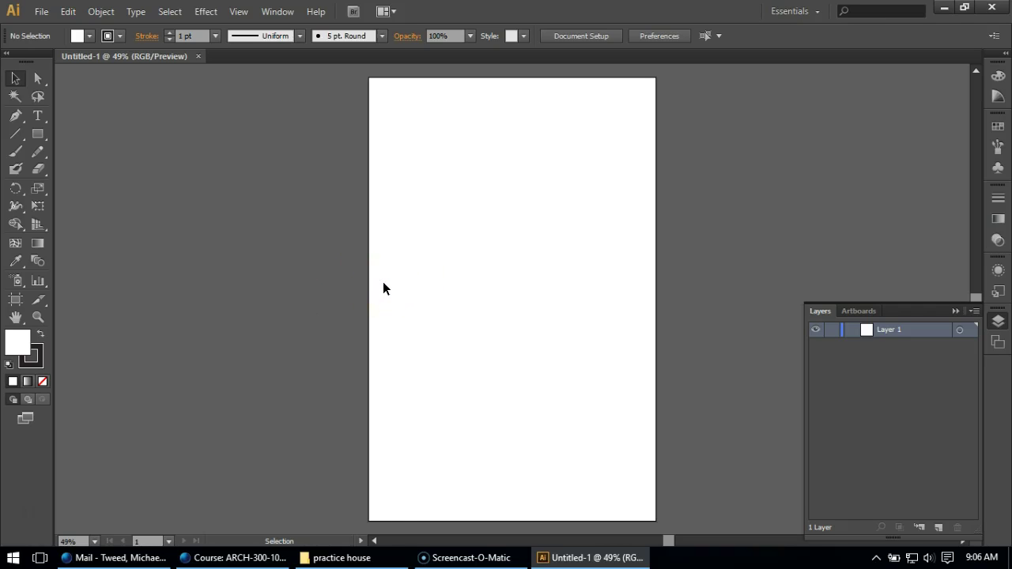
Rename Layer 1 to 'cad' in the Layers panel.
{"action": "double_click", "coordinate": [895, 333]}
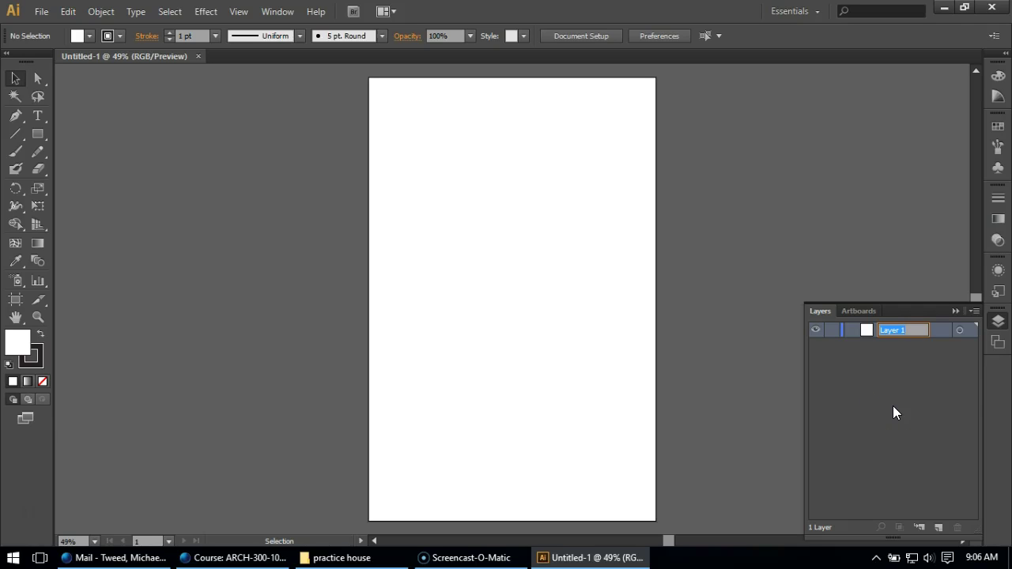
{"action": "type", "text": "cad"}
{"action": "left_click", "coordinate": [917, 410]}
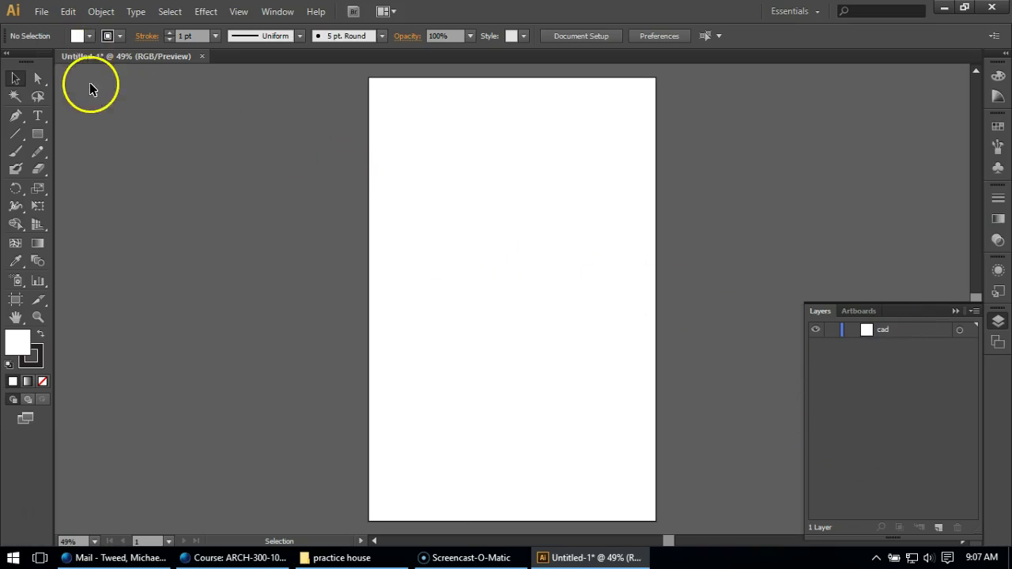
Start Save As and browse to the Documents > class > 300 folder.
{"action": "left_click", "coordinate": [46, 18]}
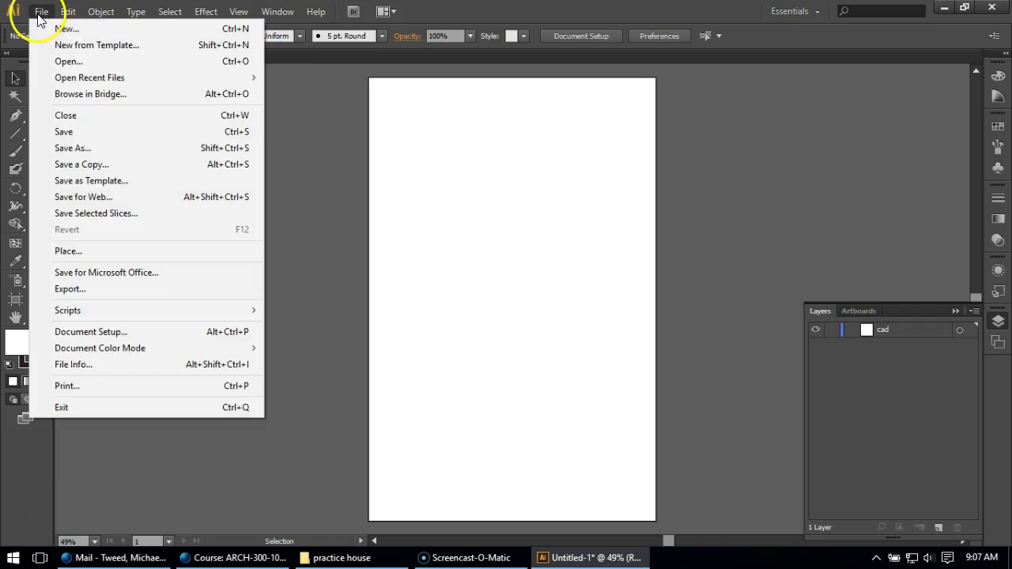
{"action": "left_click", "coordinate": [67, 149]}
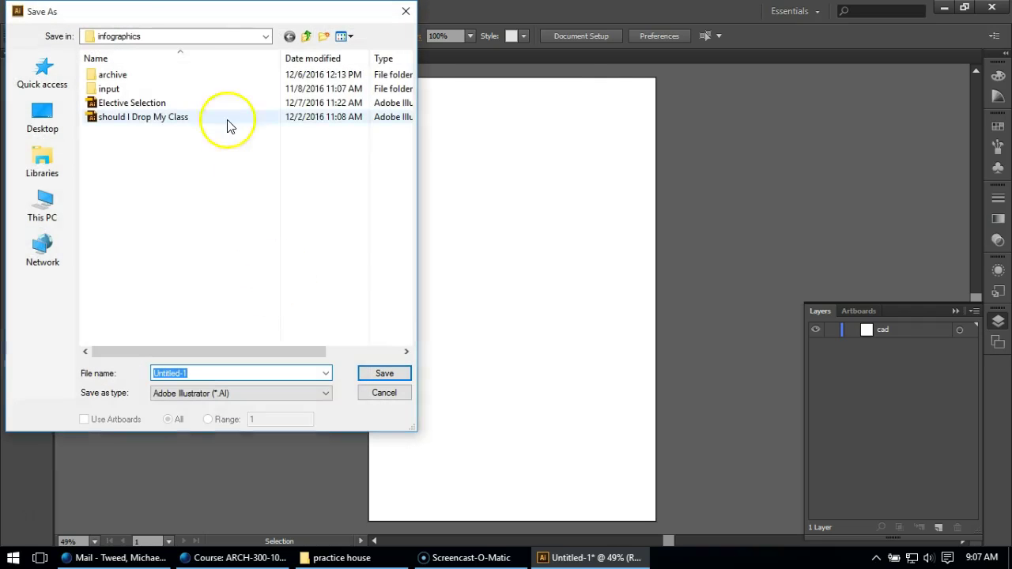
{"action": "left_click_drag", "start_coordinate": [169, 11], "coordinate": [429, 86]}
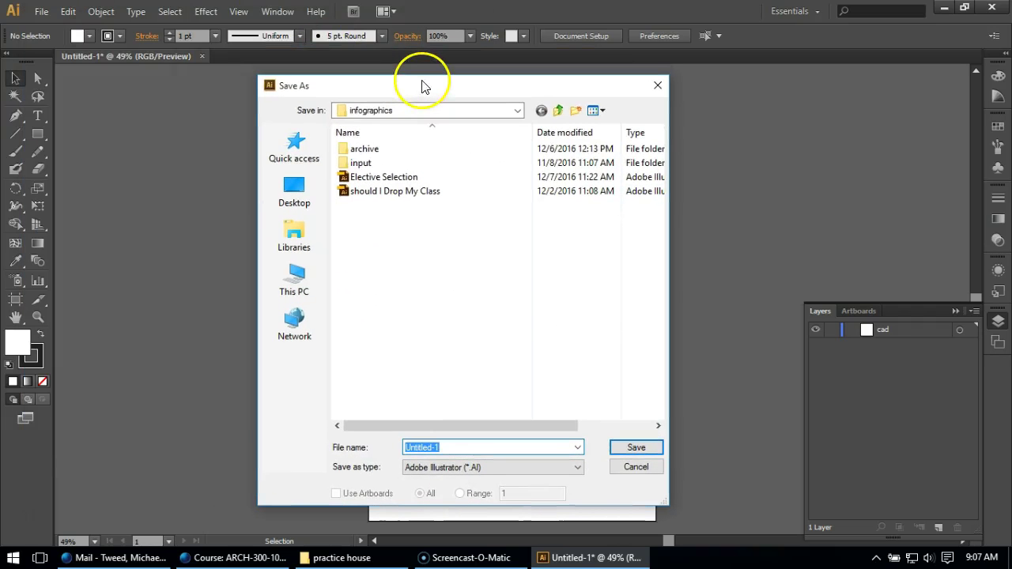
{"action": "left_click", "coordinate": [517, 110]}
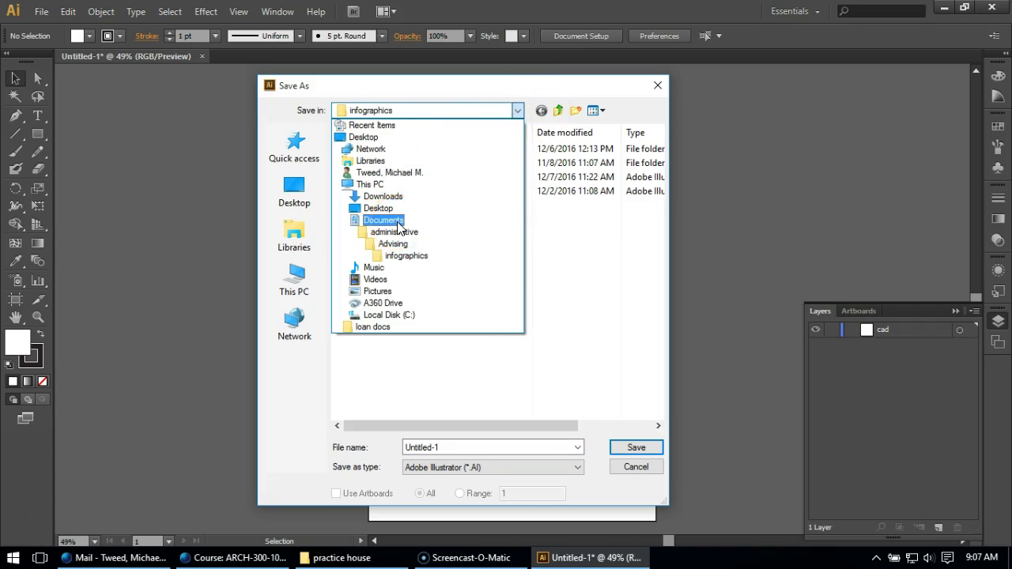
{"action": "left_click", "coordinate": [398, 220]}
{"action": "double_click", "coordinate": [448, 163]}
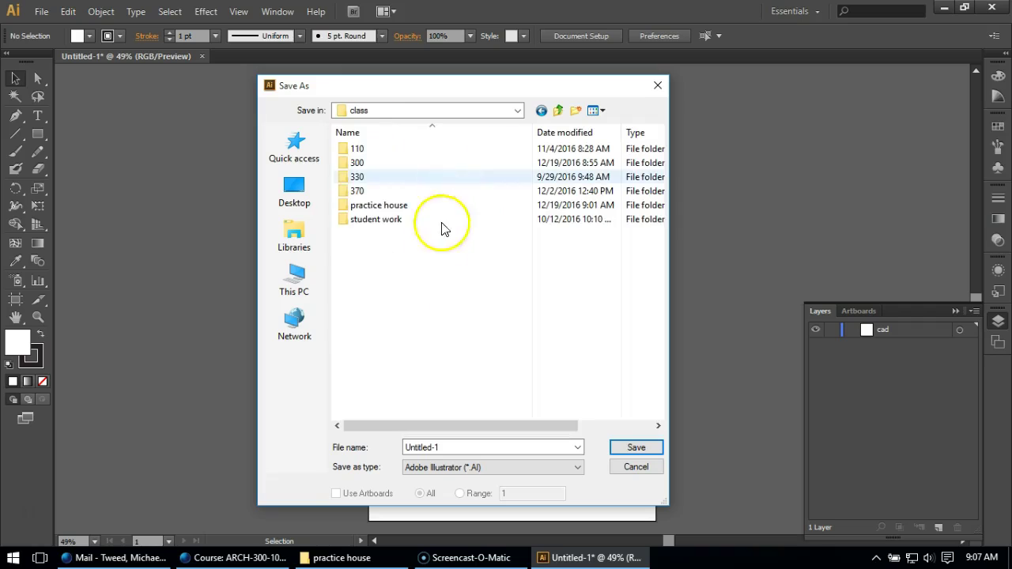
{"action": "double_click", "coordinate": [355, 163]}
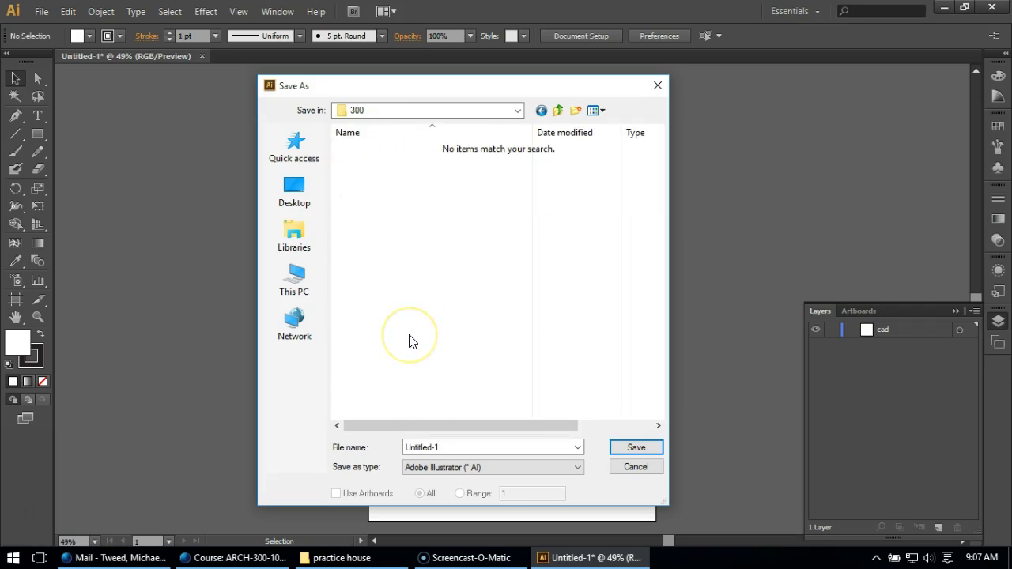
Save the file as 'plan & elevation.ai', accepting the Illustrator CS6 options.
{"action": "left_click", "coordinate": [499, 446]}
{"action": "type", "text": "plan & el"}
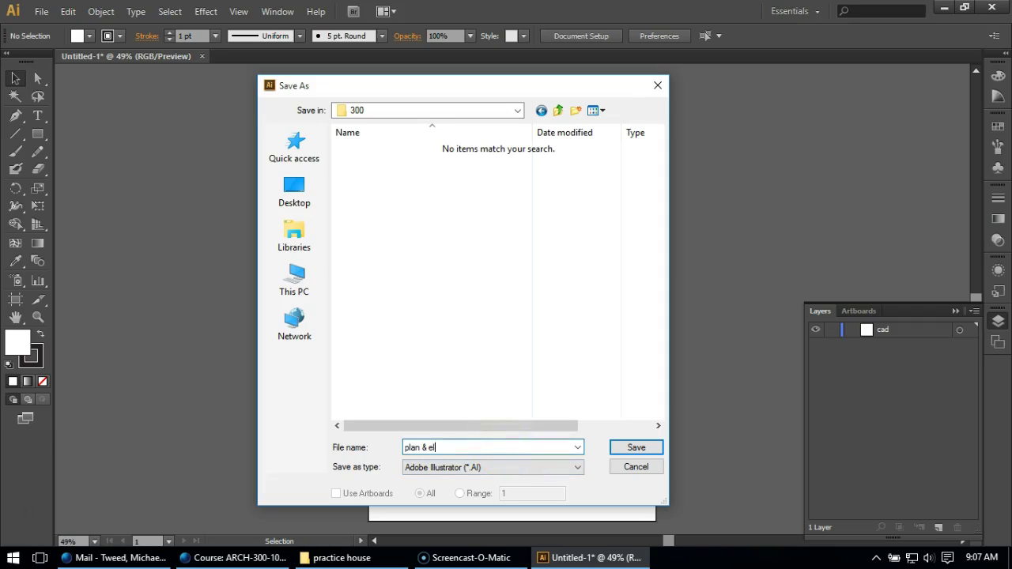
{"action": "type", "text": "evation"}
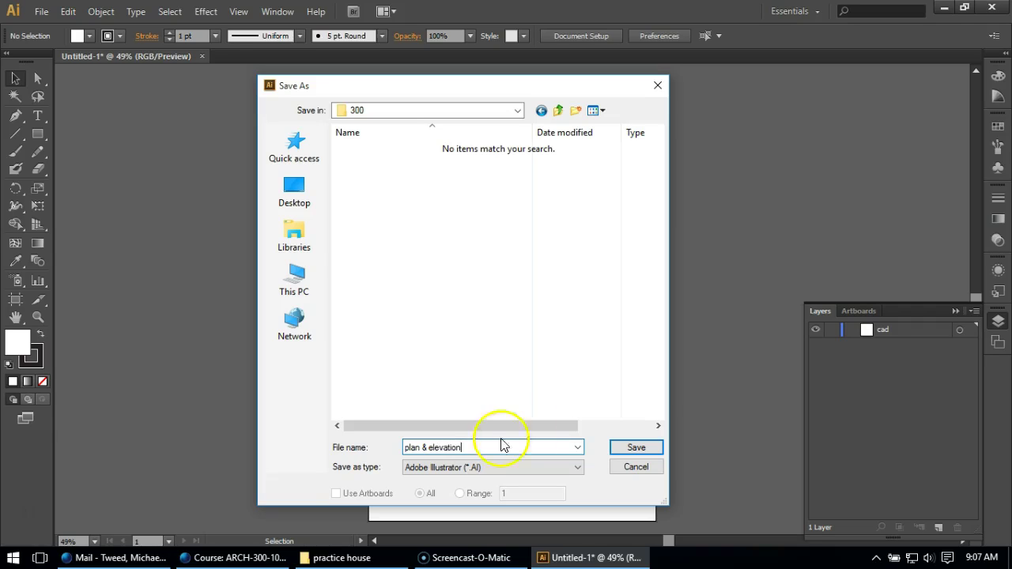
{"action": "left_click", "coordinate": [618, 451]}
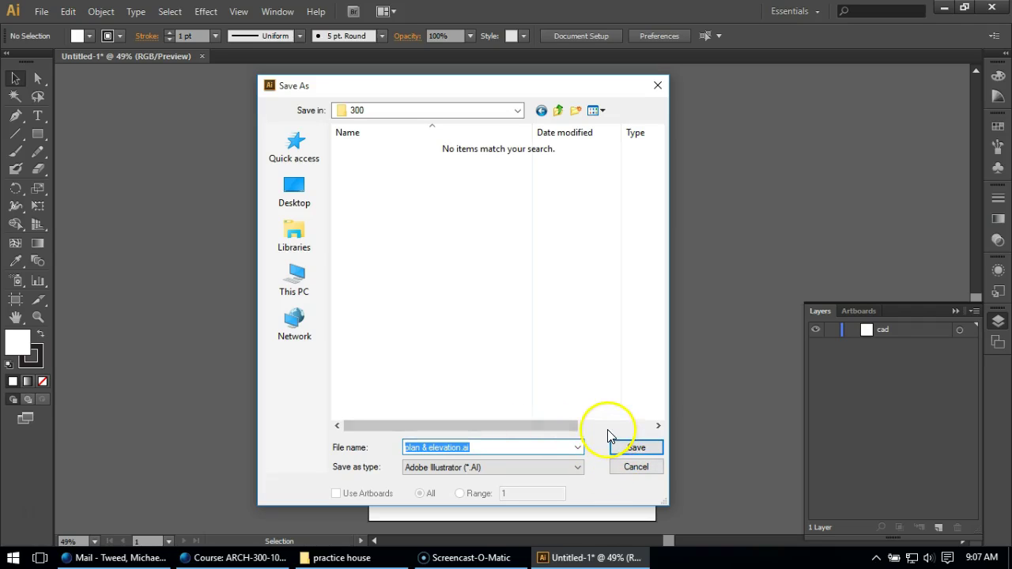
{"action": "left_click", "coordinate": [626, 448]}
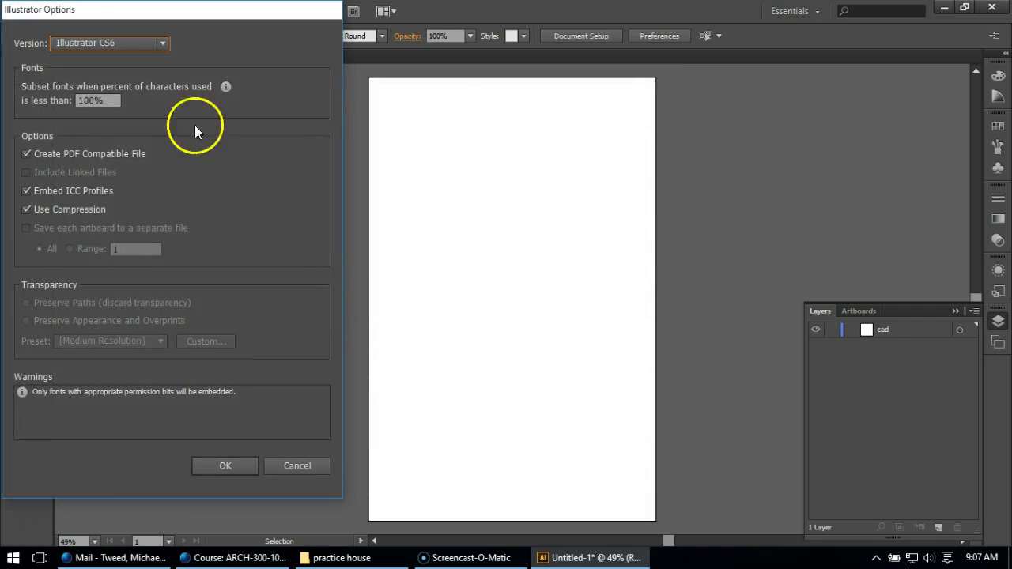
{"action": "left_click_drag", "start_coordinate": [117, 10], "coordinate": [327, 23]}
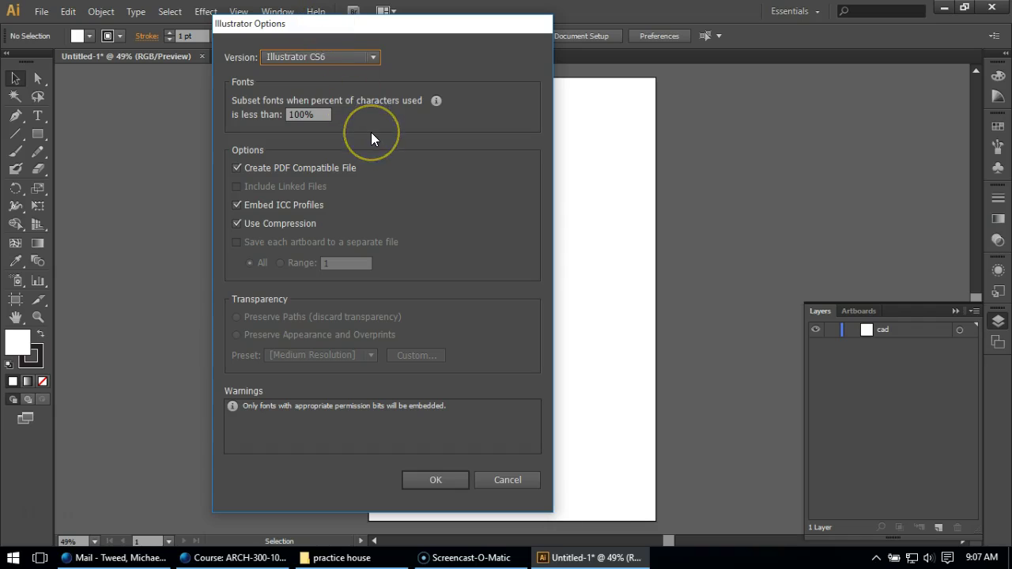
{"action": "left_click", "coordinate": [428, 480]}
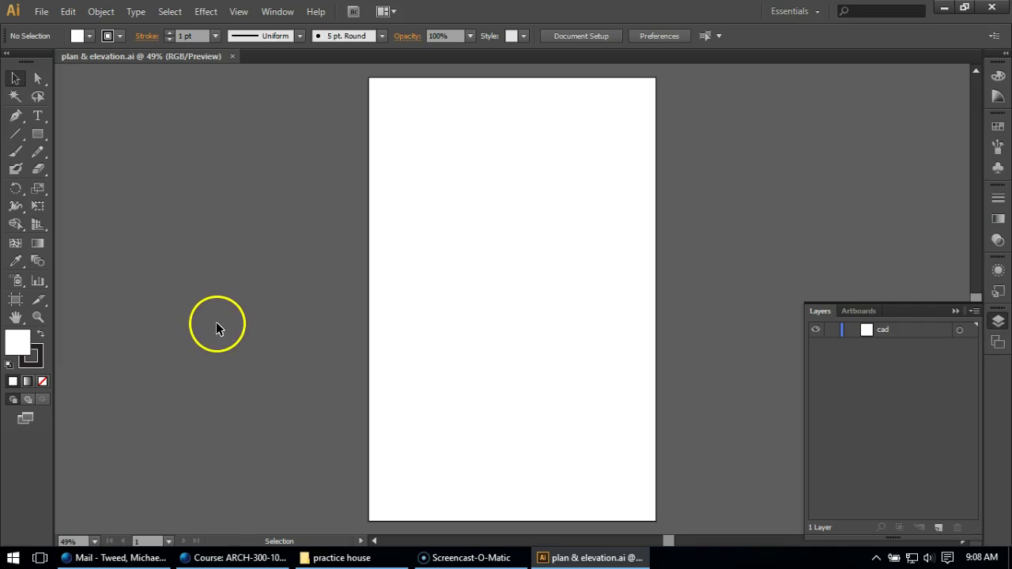
Open the 'first floor plan' PDF.
{"action": "left_click", "coordinate": [41, 11]}
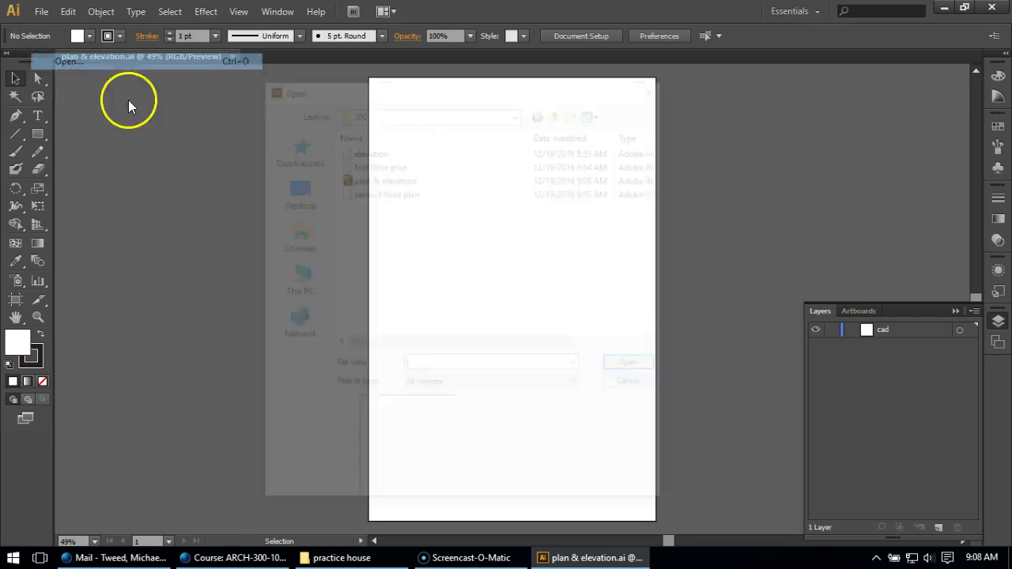
{"action": "left_click", "coordinate": [59, 57]}
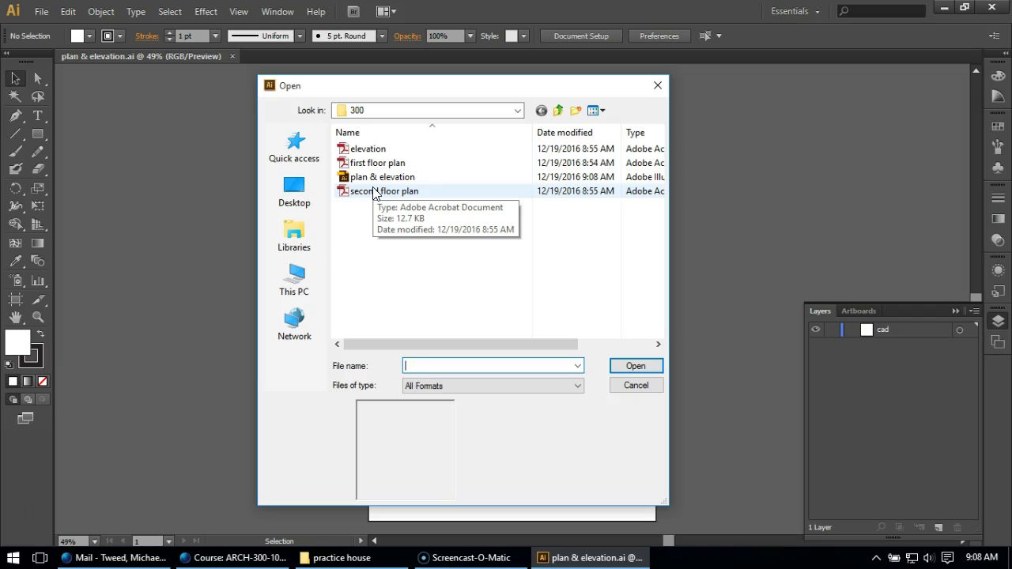
{"action": "left_click", "coordinate": [373, 209]}
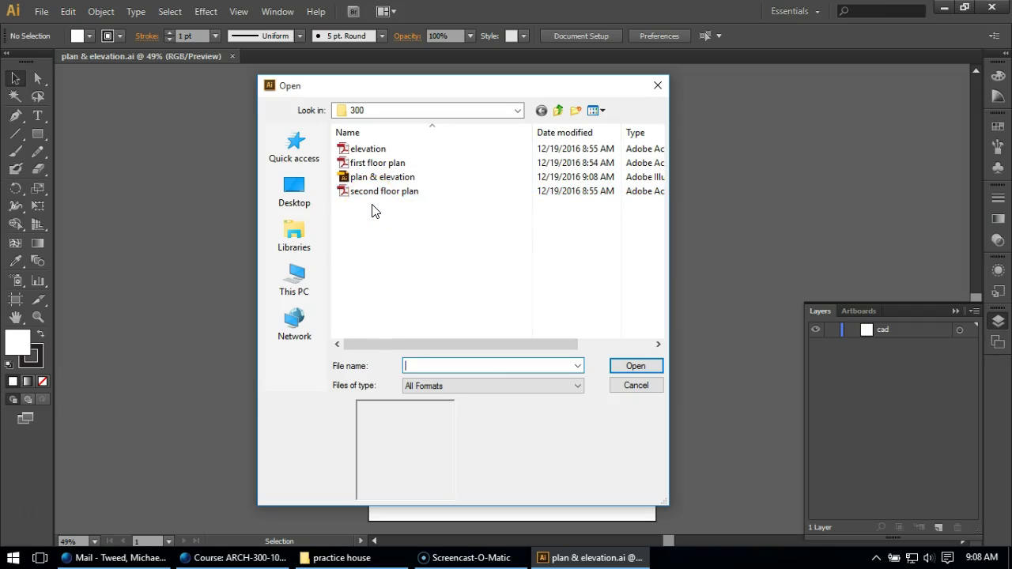
{"action": "left_click", "coordinate": [366, 164]}
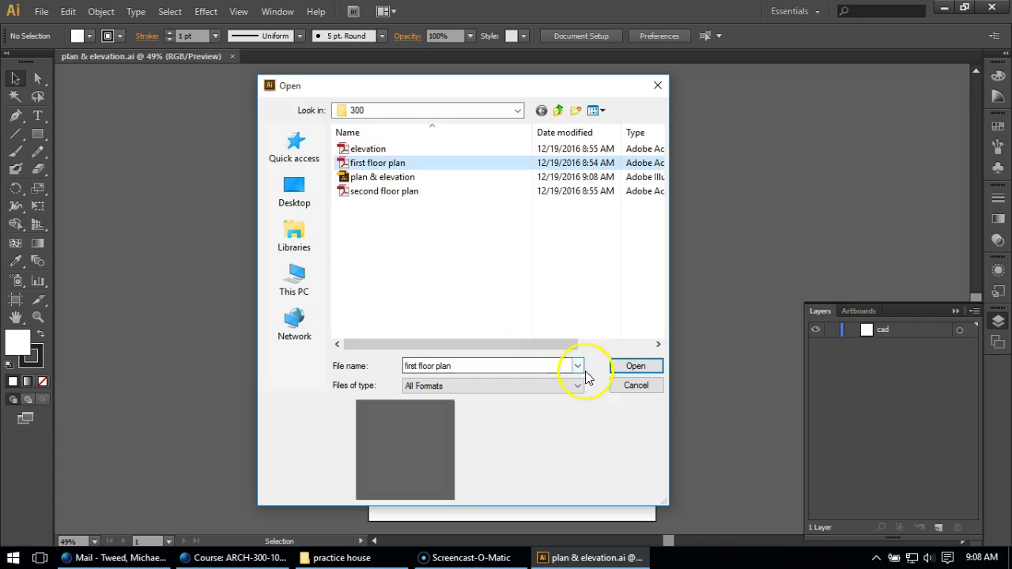
{"action": "left_click", "coordinate": [633, 366]}
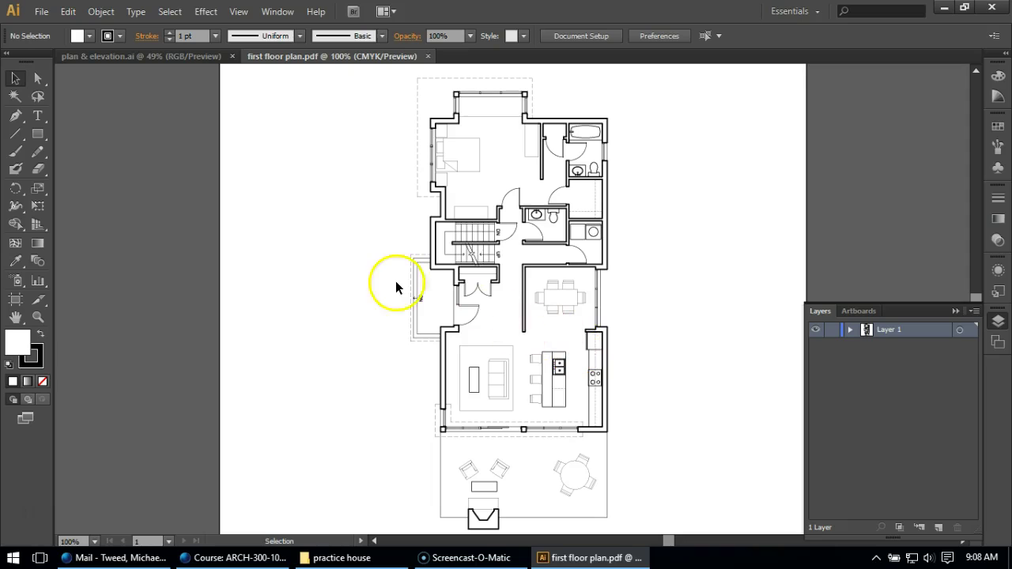
{"action": "scroll", "coordinate": [380, 279], "scroll_direction": "down", "scroll_amount": 1, "text": "alt"}
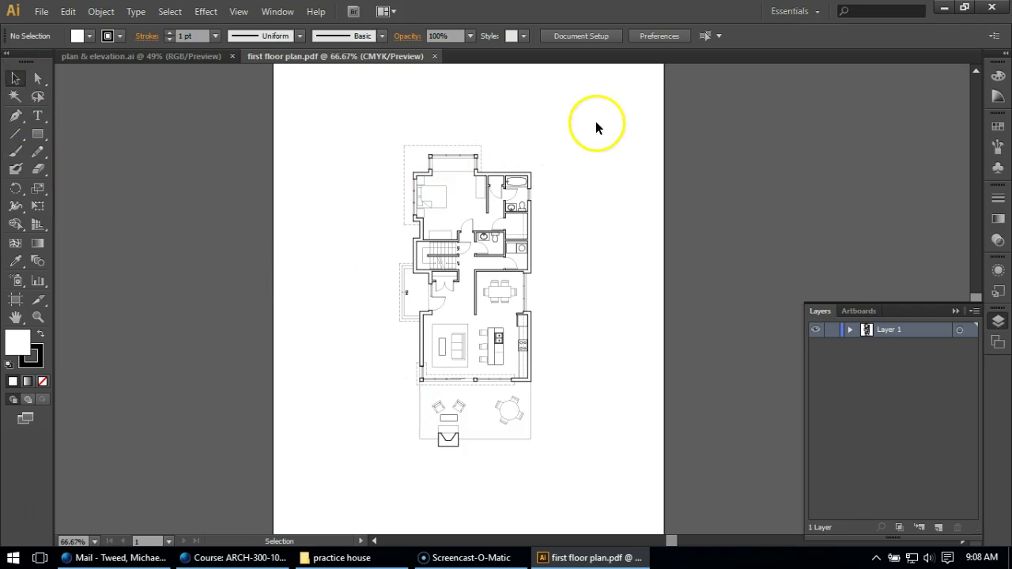
Copy the entire first floor plan drawing and return to plan & elevation.ai.
{"action": "left_click_drag", "start_coordinate": [596, 123], "coordinate": [371, 476]}
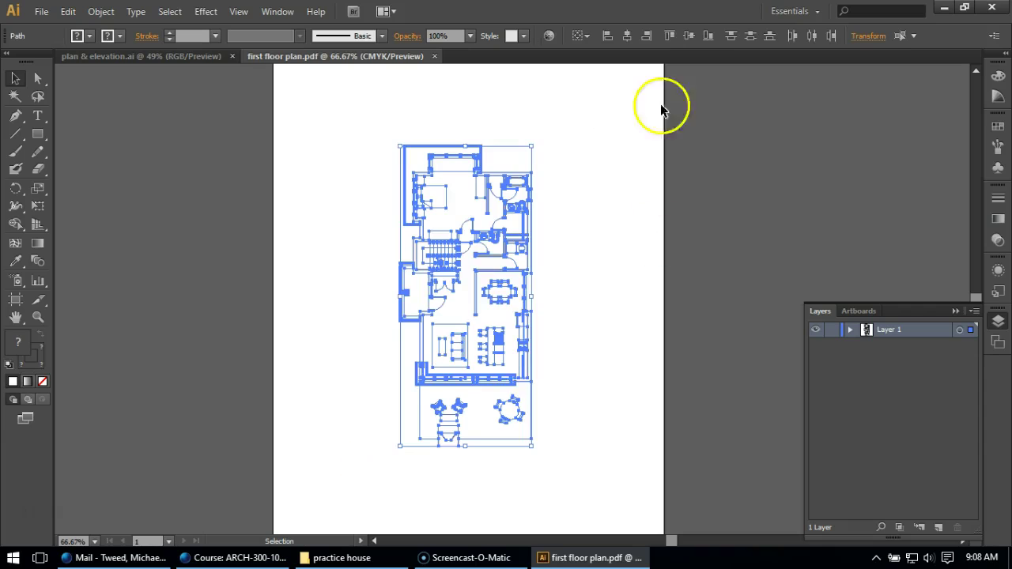
{"action": "left_click", "coordinate": [76, 19]}
{"action": "left_click", "coordinate": [95, 84]}
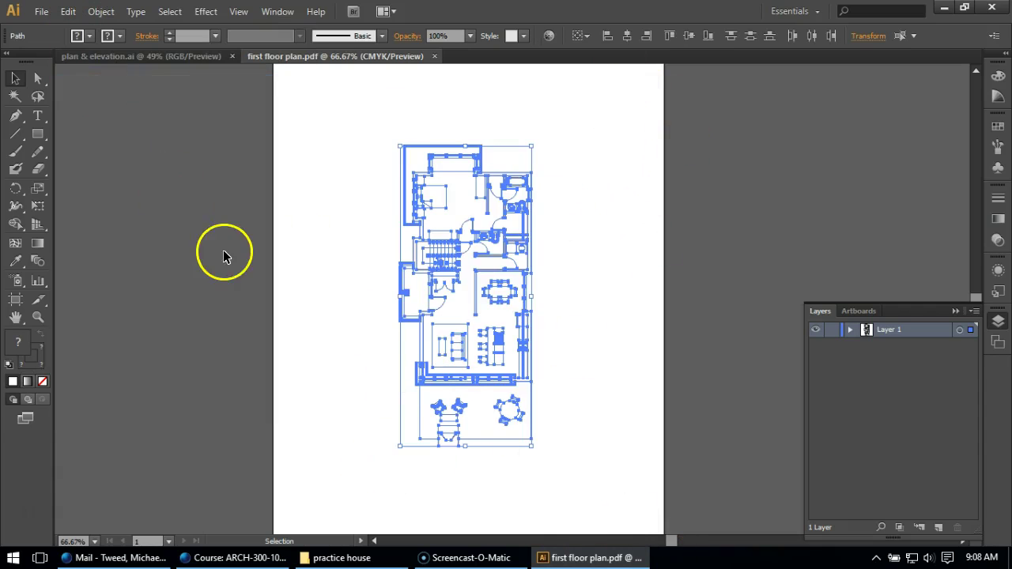
{"action": "left_click", "coordinate": [204, 209]}
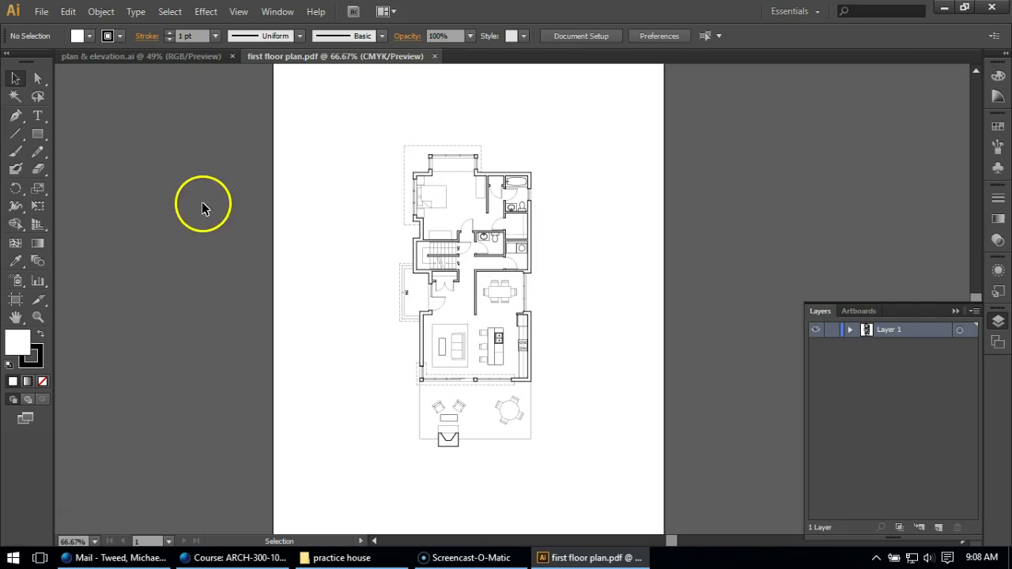
{"action": "left_click", "coordinate": [117, 56]}
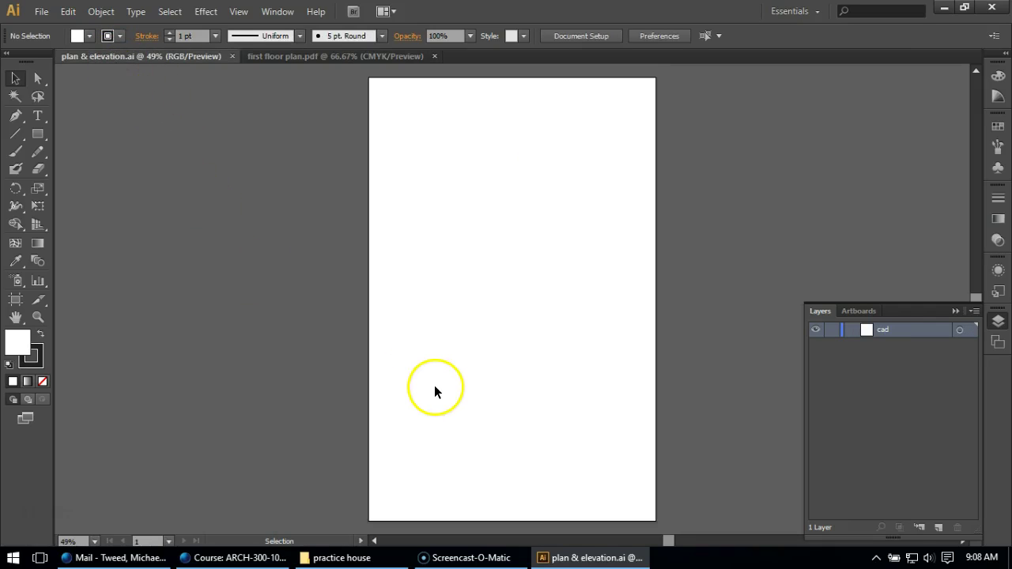
Paste the first floor plan and rotate it 90° to lie horizontally.
{"action": "left_click", "coordinate": [74, 11]}
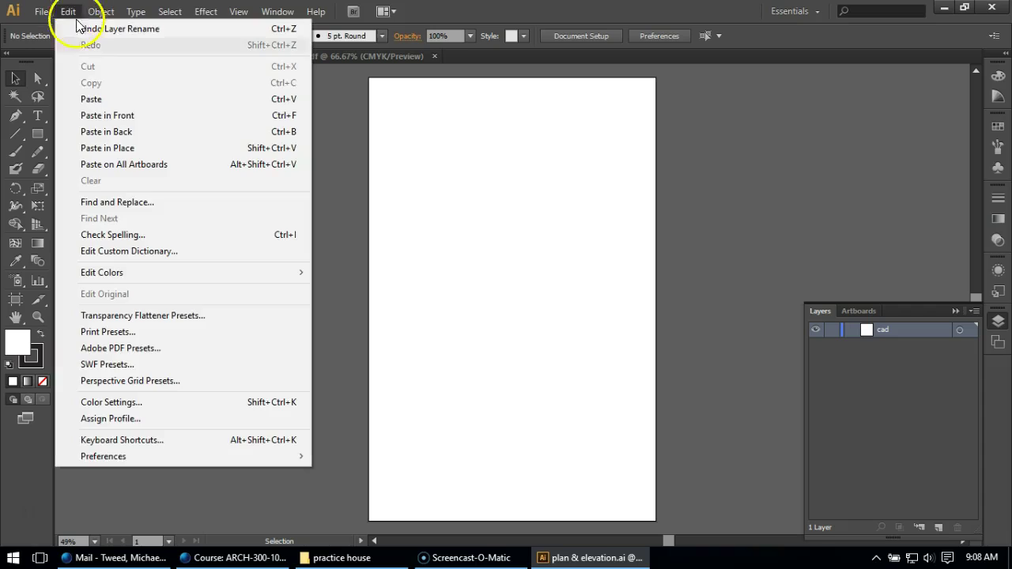
{"action": "left_click", "coordinate": [104, 97]}
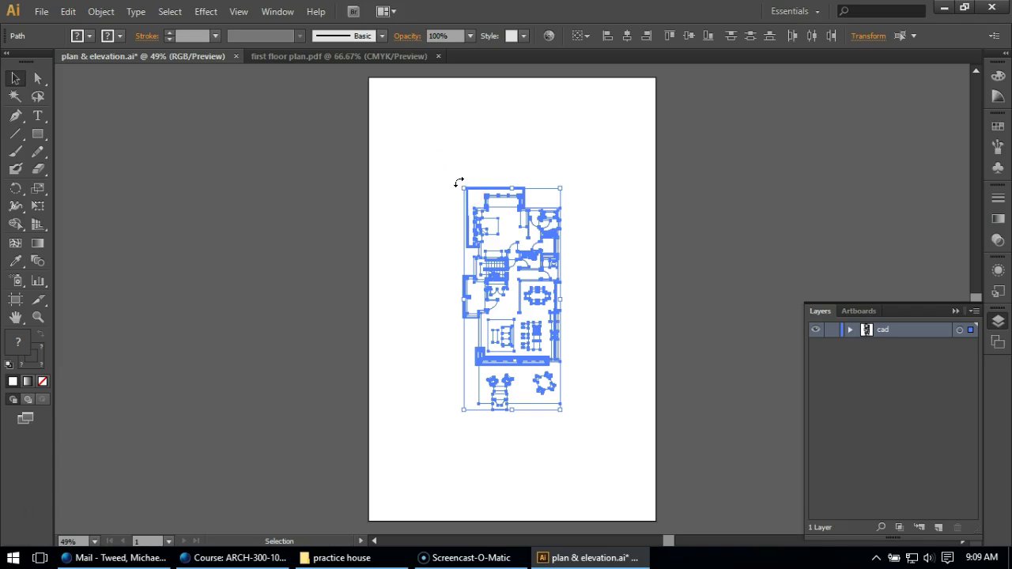
{"action": "left_click_drag", "start_coordinate": [458, 182], "coordinate": [404, 319]}
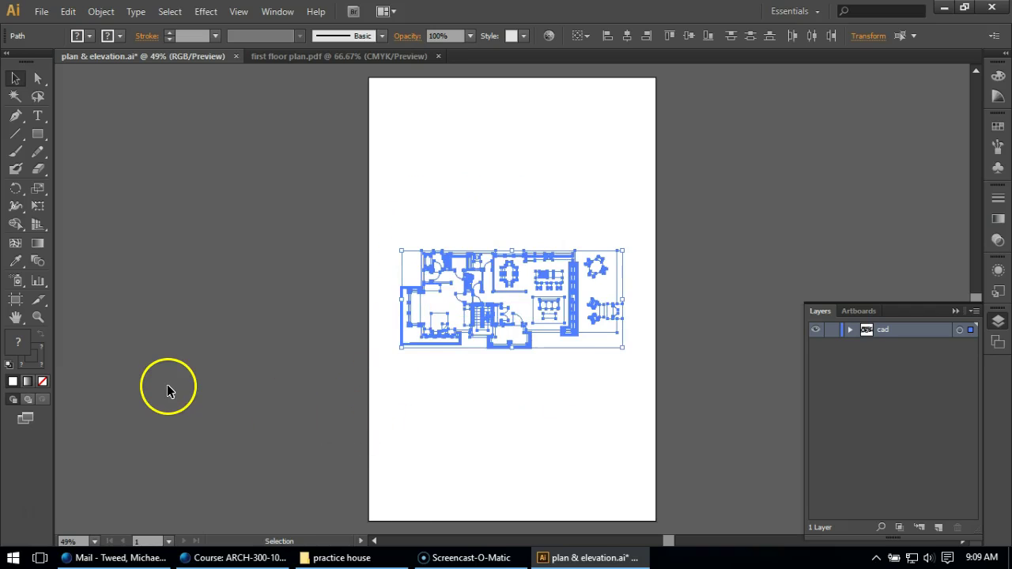
{"action": "left_click", "coordinate": [167, 363]}
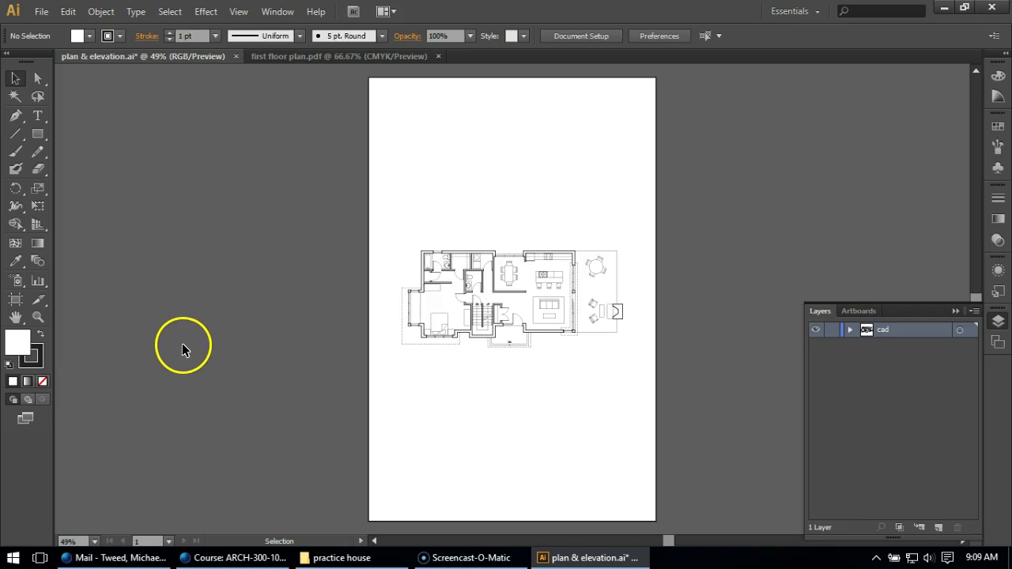
Nudge the pasted plan slightly right and close first floor plan.pdf.
{"action": "left_click", "coordinate": [228, 384]}
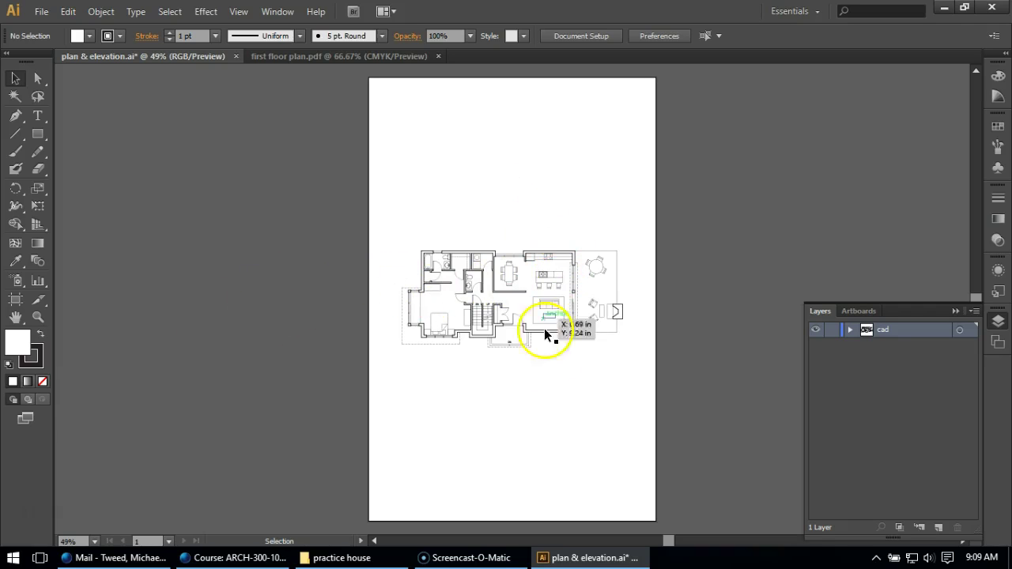
{"action": "left_click", "coordinate": [424, 297]}
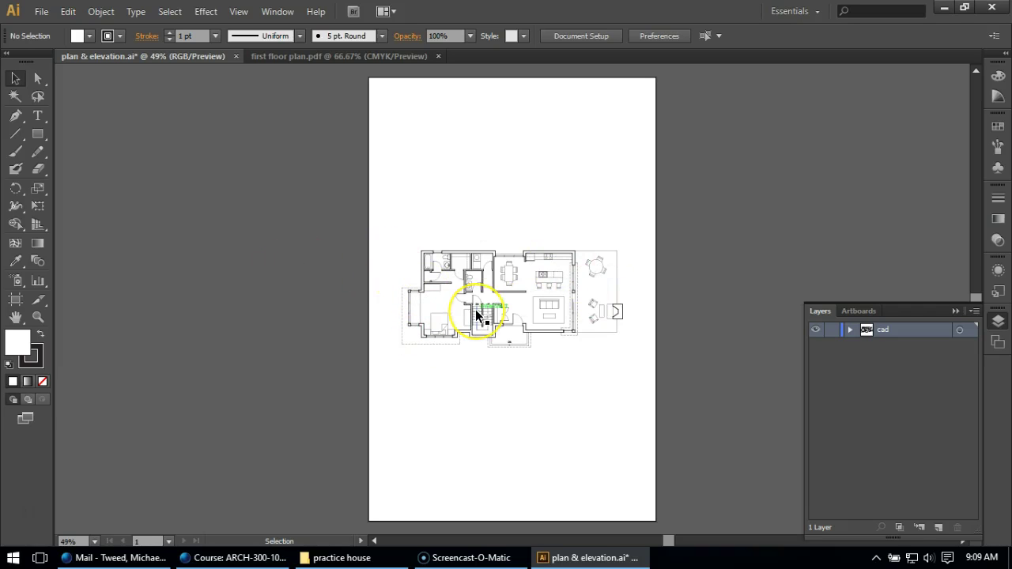
{"action": "left_click", "coordinate": [372, 264]}
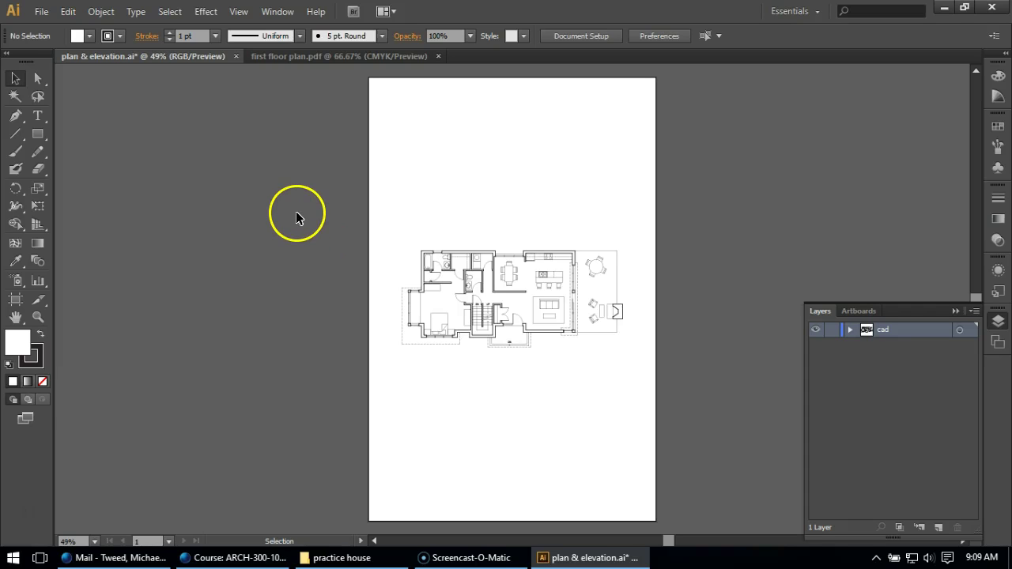
{"action": "left_click_drag", "start_coordinate": [297, 209], "coordinate": [655, 396]}
{"action": "left_click_drag", "start_coordinate": [469, 286], "coordinate": [495, 287]}
{"action": "left_click", "coordinate": [697, 328]}
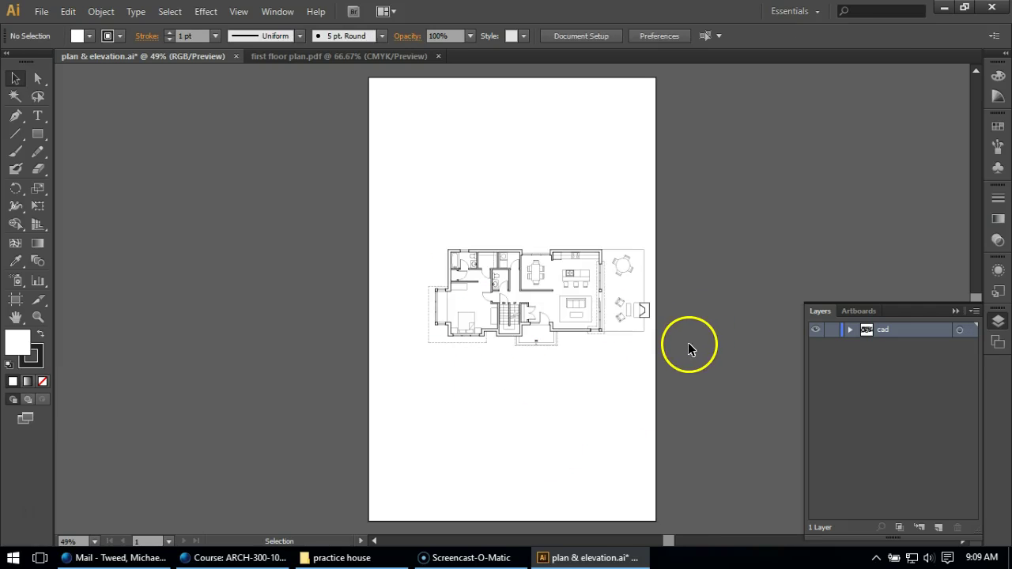
{"action": "left_click", "coordinate": [289, 60]}
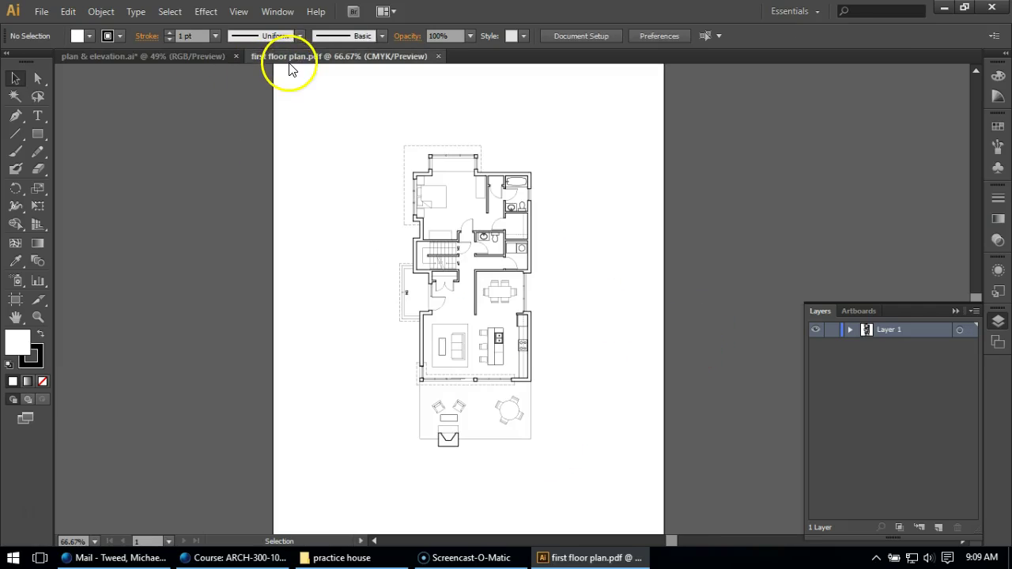
{"action": "left_click", "coordinate": [439, 57]}
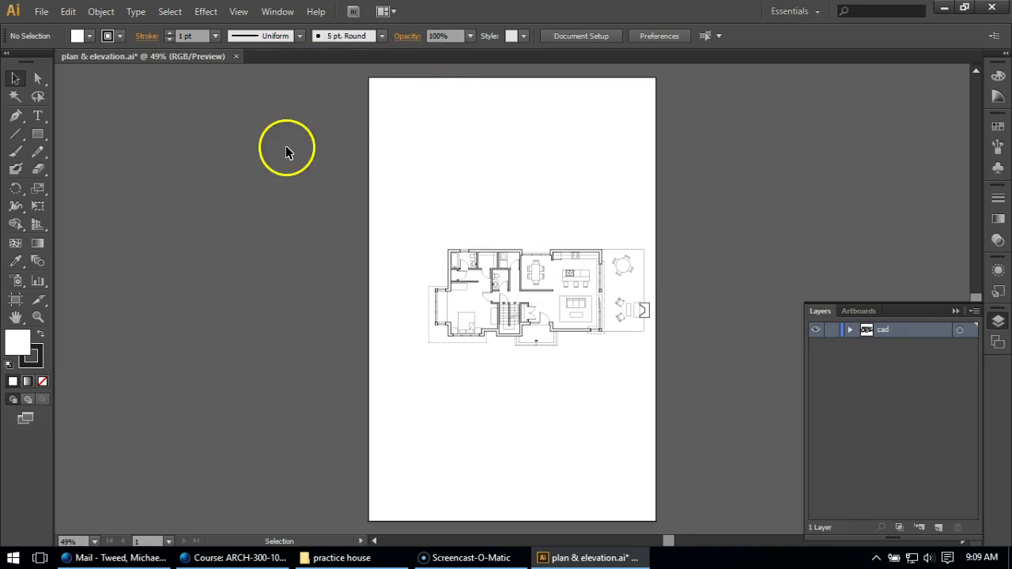
Open the 'second floor plan' file, select all and paste it into plan & elevation.ai.
{"action": "left_click", "coordinate": [40, 11]}
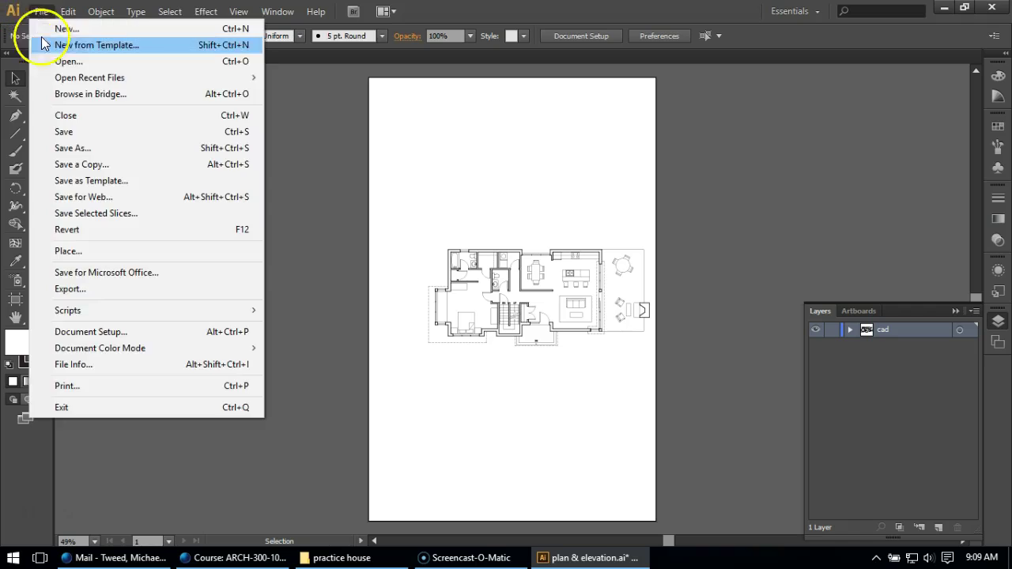
{"action": "left_click", "coordinate": [51, 68]}
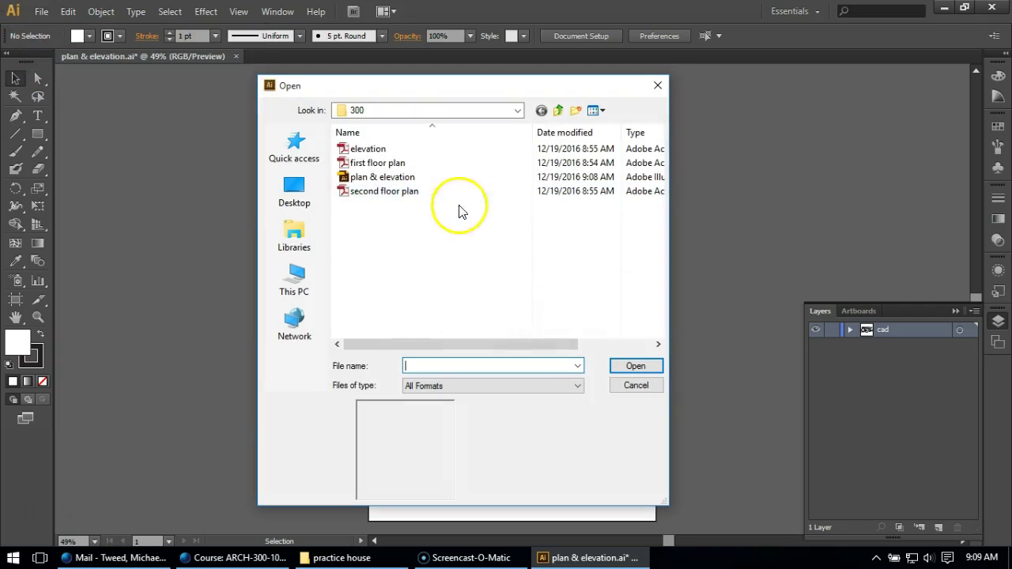
{"action": "double_click", "coordinate": [373, 191]}
{"action": "key", "text": "ctrl+0"}
{"action": "key", "text": "ctrl+a"}
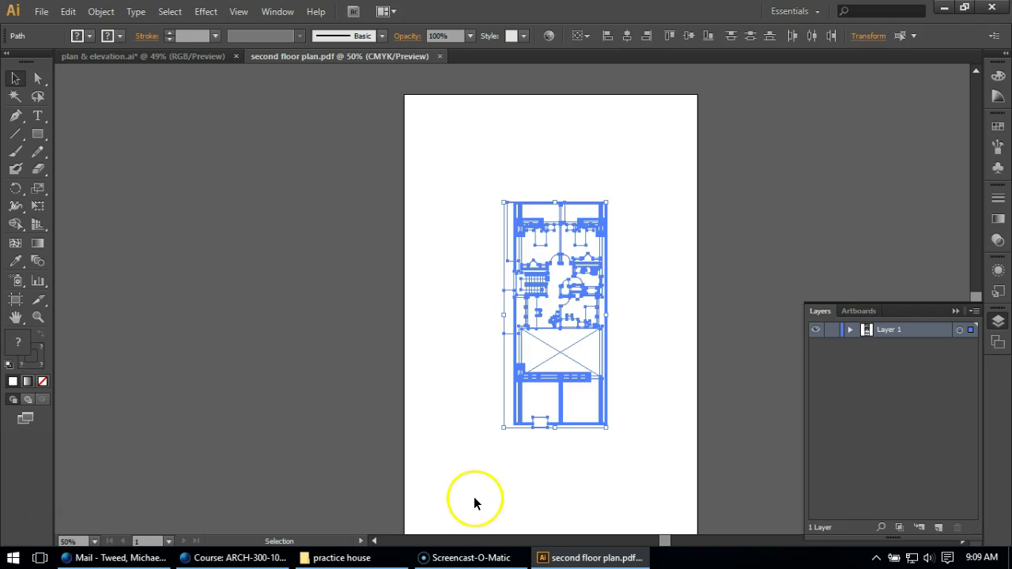
{"action": "left_click", "coordinate": [147, 56]}
{"action": "key", "text": "ctrl+v"}
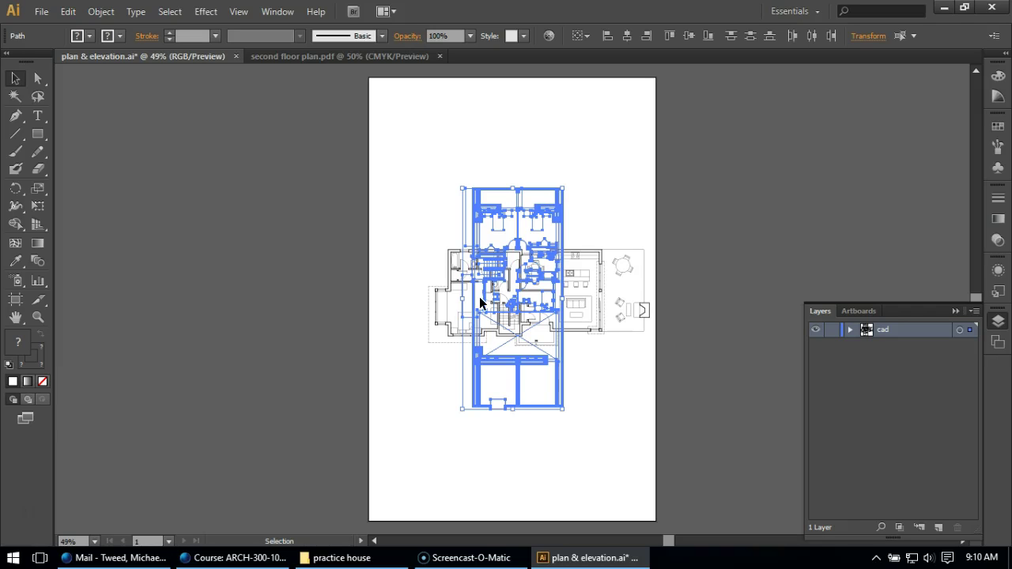
Rotate the second floor plan 90° and move it to the bottom of the page.
{"action": "left_click_drag", "start_coordinate": [480, 302], "coordinate": [250, 247]}
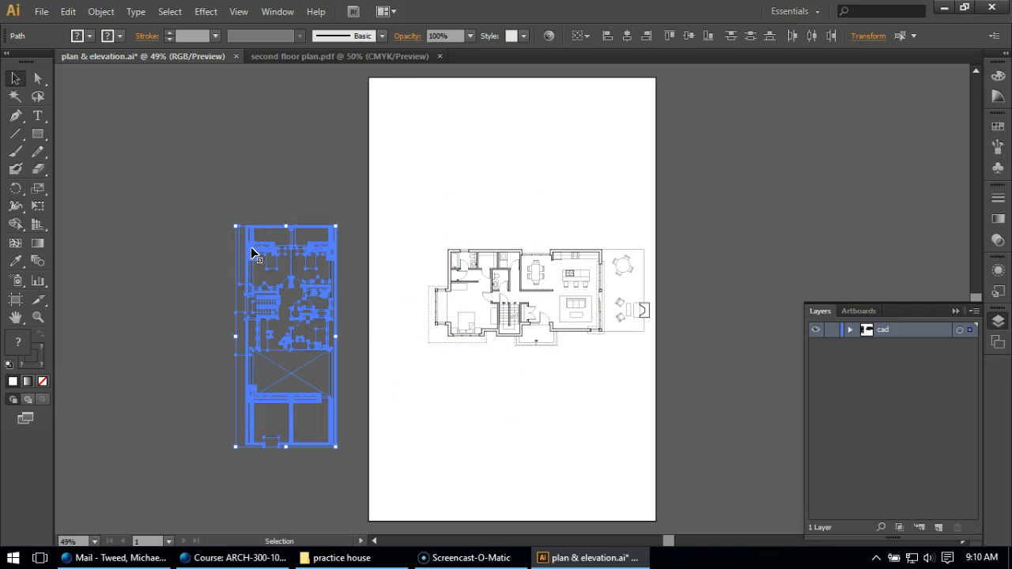
{"action": "left_click_drag", "start_coordinate": [339, 226], "coordinate": [160, 301]}
{"action": "left_click_drag", "start_coordinate": [229, 333], "coordinate": [457, 455]}
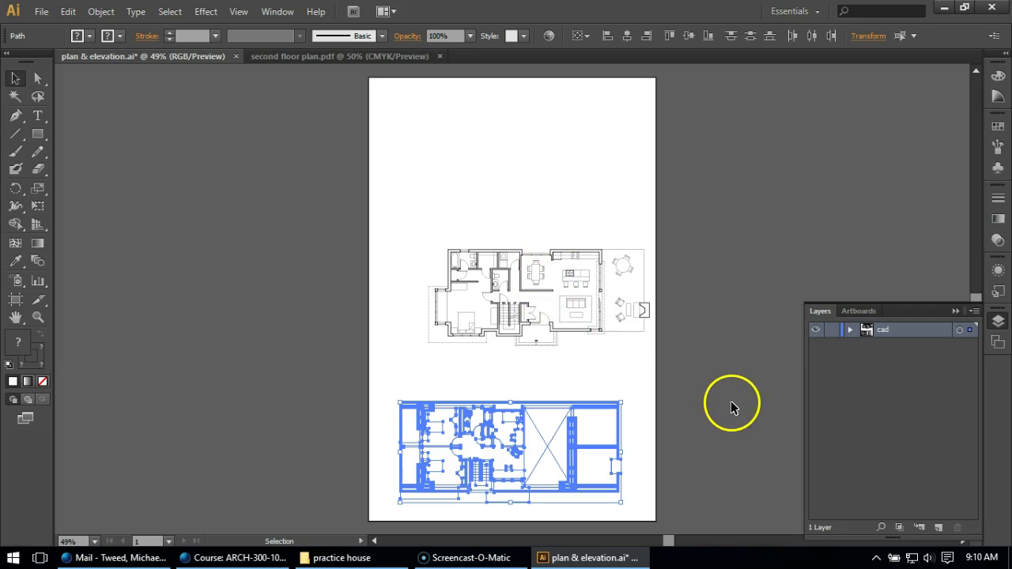
Undo the second plan's placement and paste, then paste it in again.
{"action": "key", "text": "ctrl+z"}
{"action": "key", "text": "ctrl+z"}
{"action": "key", "text": "ctrl+z"}
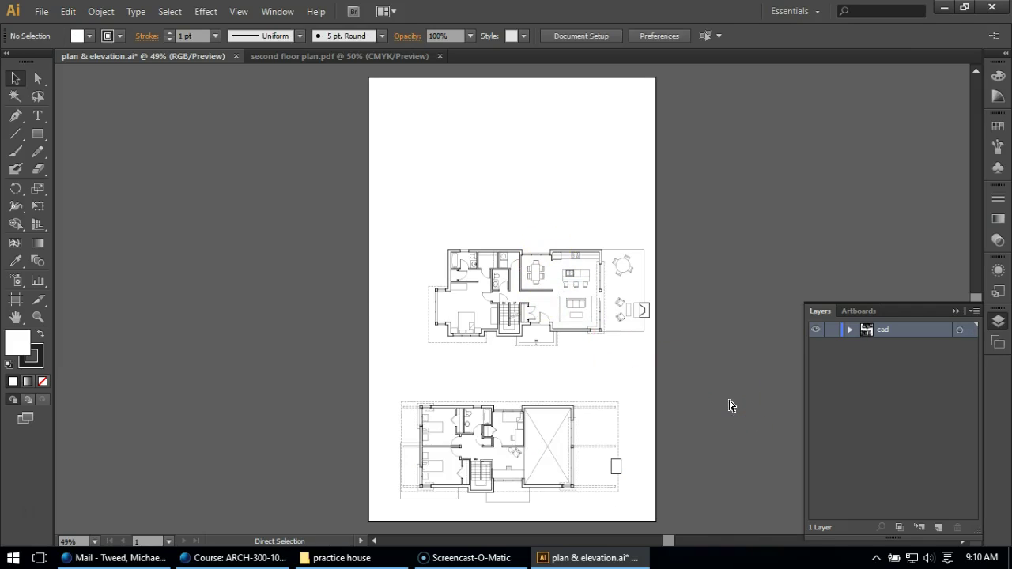
{"action": "key", "text": "ctrl+z"}
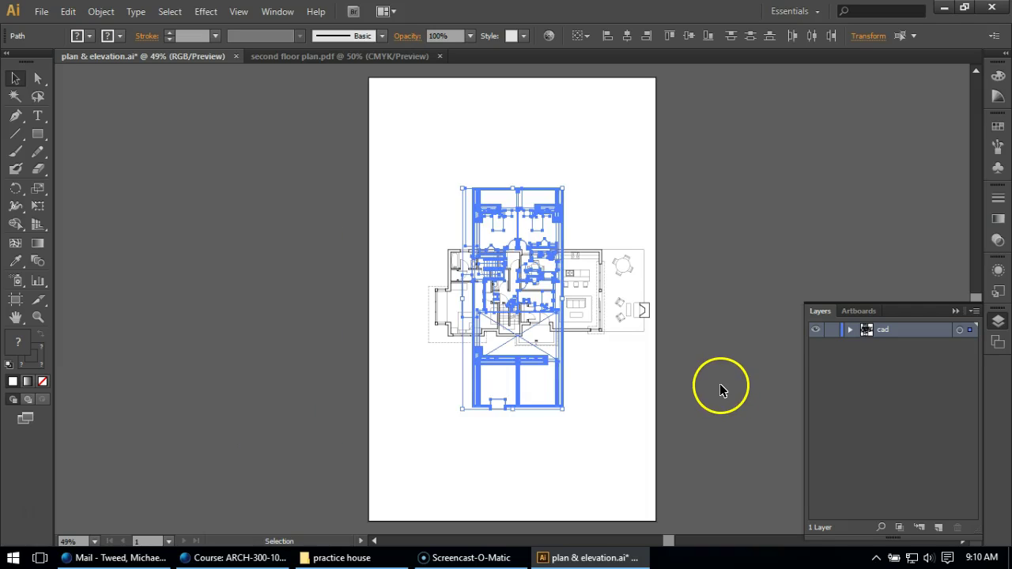
{"action": "left_click", "coordinate": [718, 382]}
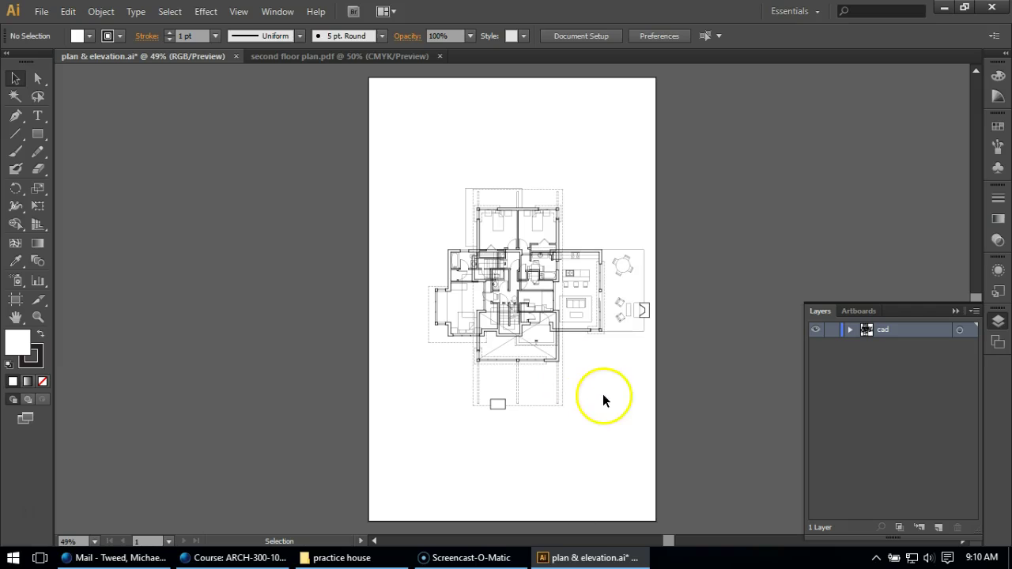
{"action": "left_click", "coordinate": [69, 12]}
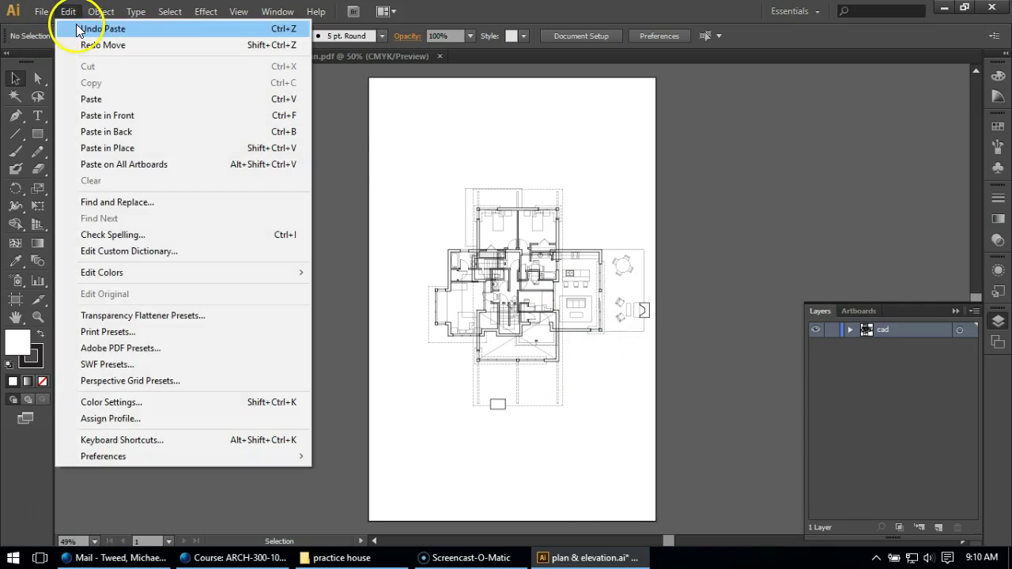
{"action": "left_click", "coordinate": [95, 28]}
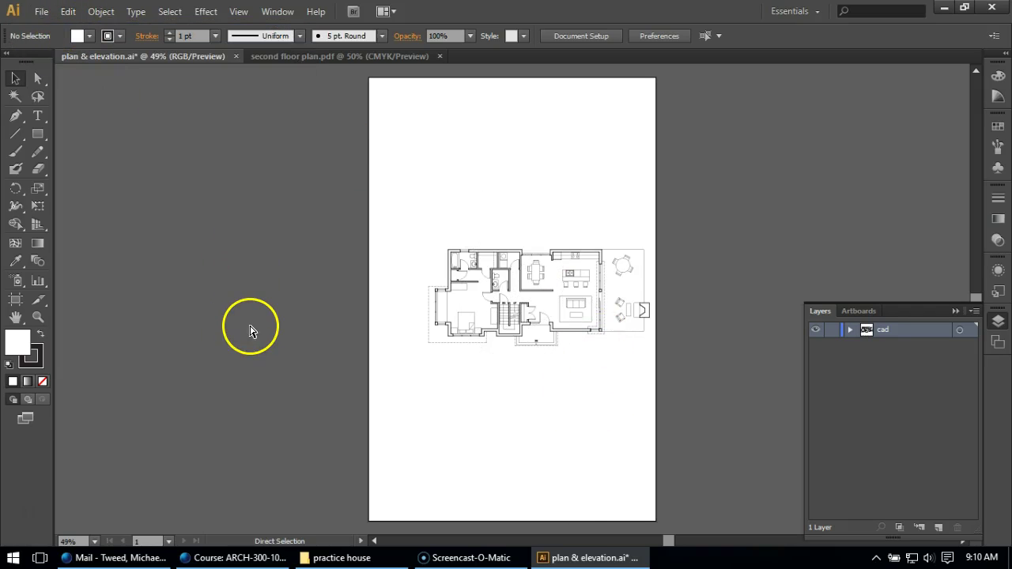
{"action": "key", "text": "ctrl+v"}
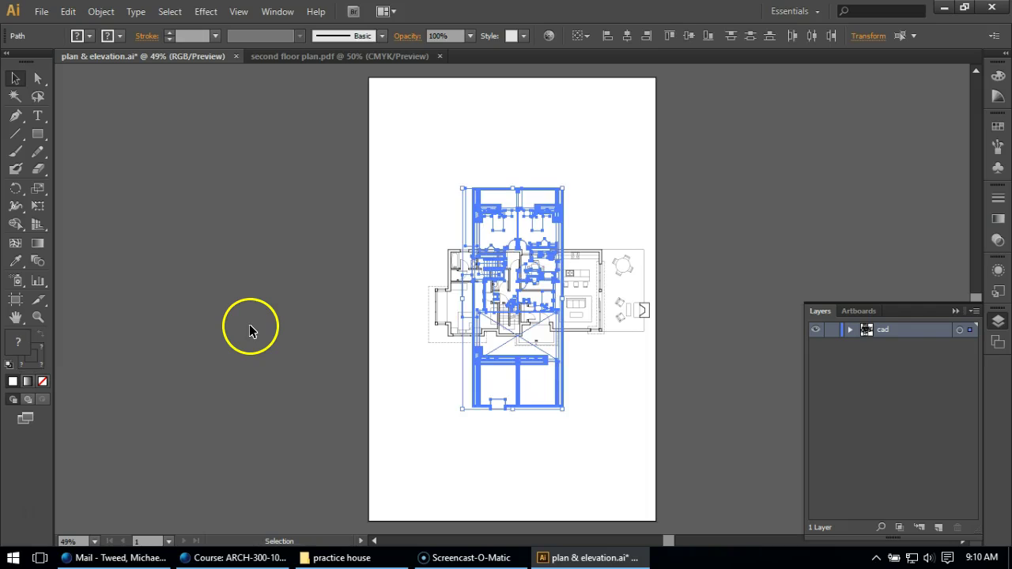
Rotate the re-pasted plan 90° horizontal and place it below the first-floor plan.
{"action": "left_click", "coordinate": [467, 213]}
{"action": "left_click_drag", "start_coordinate": [443, 212], "coordinate": [260, 295]}
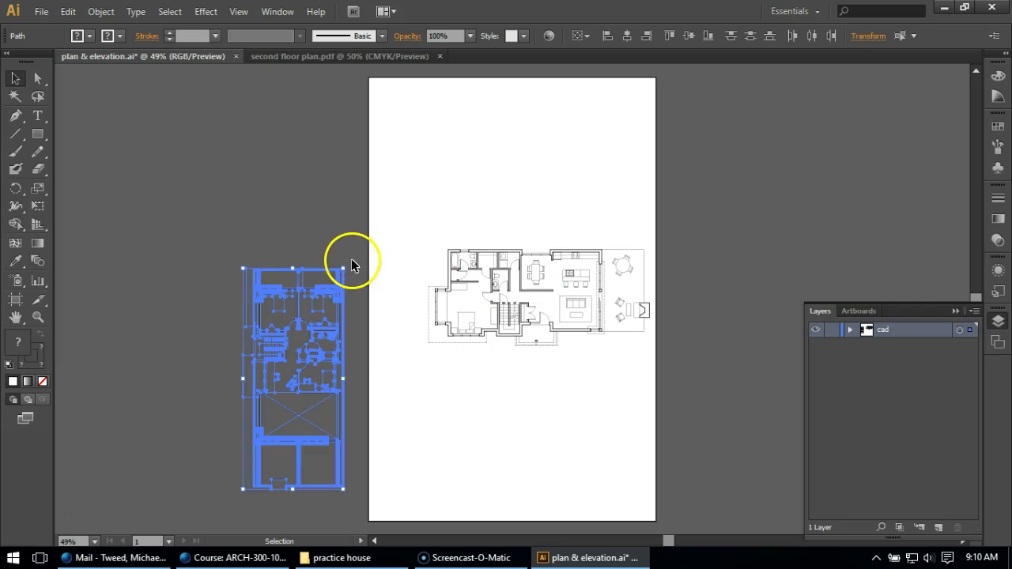
{"action": "left_click_drag", "start_coordinate": [355, 260], "coordinate": [403, 414]}
{"action": "left_click", "coordinate": [246, 303]}
Open elevation.pdf, select the whole elevation and paste it into plan & elevation.ai.
{"action": "left_click", "coordinate": [38, 11]}
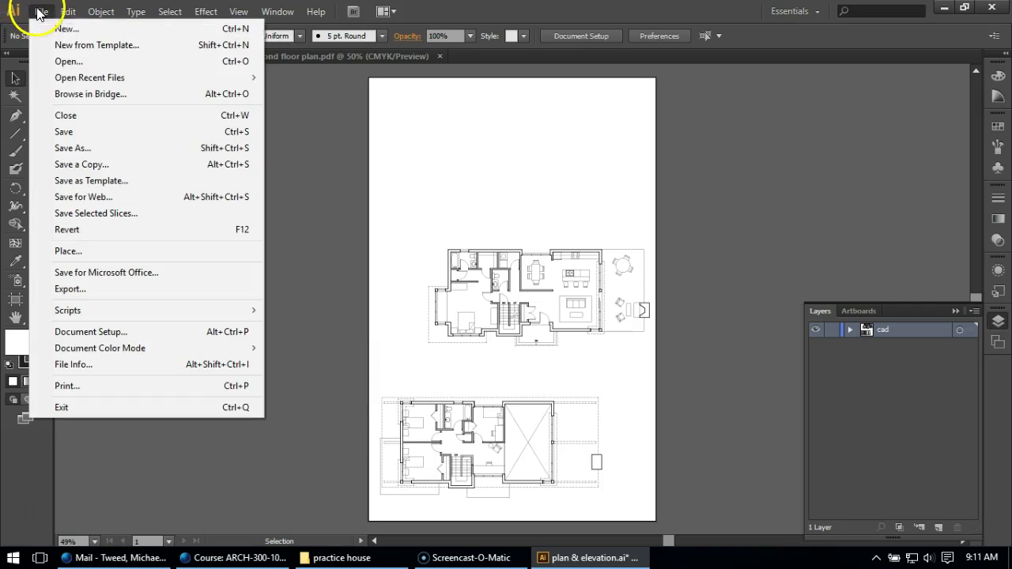
{"action": "left_click", "coordinate": [65, 62]}
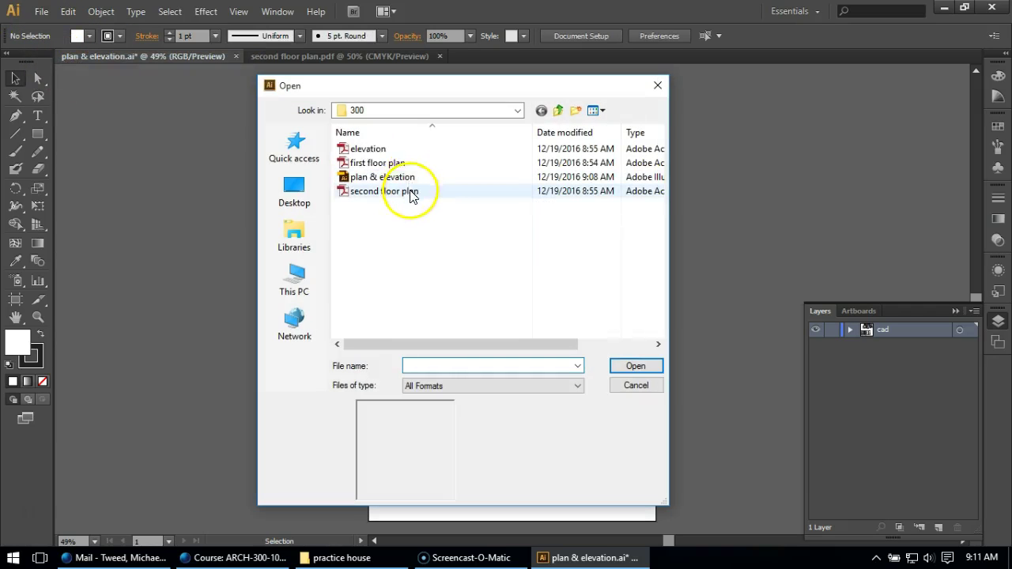
{"action": "key", "text": "Escape"}
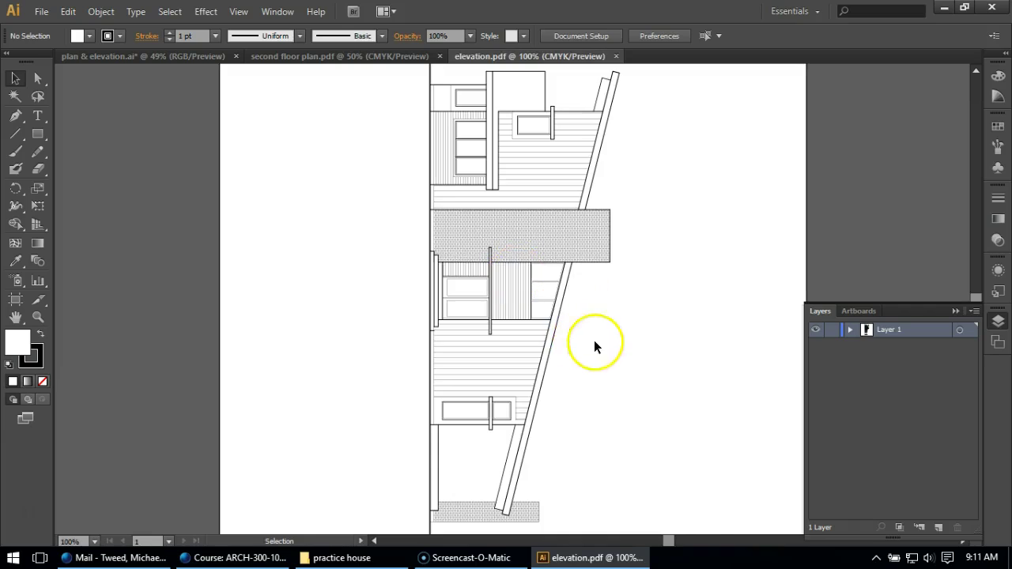
{"action": "scroll", "coordinate": [638, 347], "scroll_direction": "down", "scroll_amount": 2}
{"action": "left_click_drag", "start_coordinate": [699, 158], "coordinate": [479, 476]}
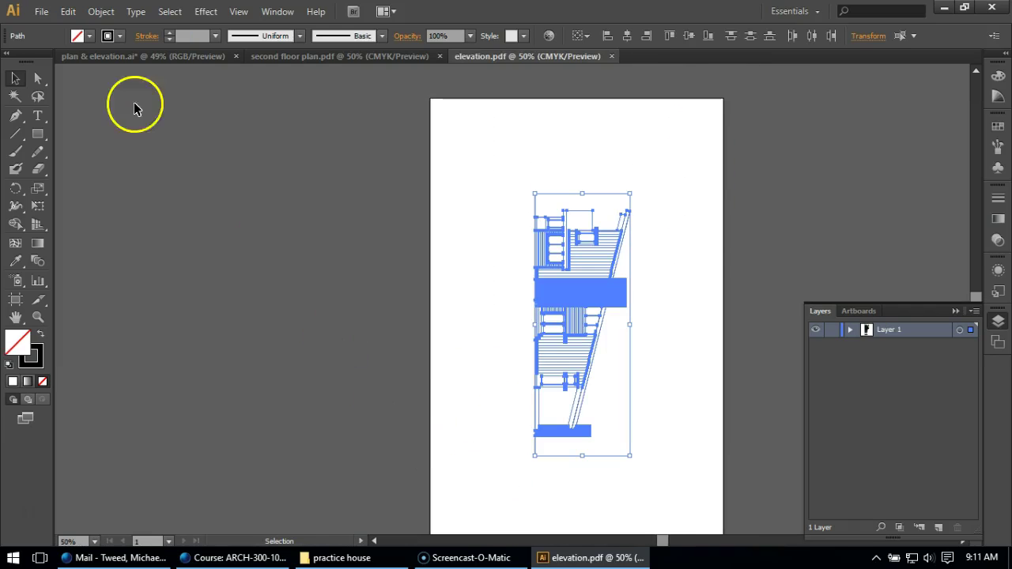
{"action": "left_click", "coordinate": [116, 58]}
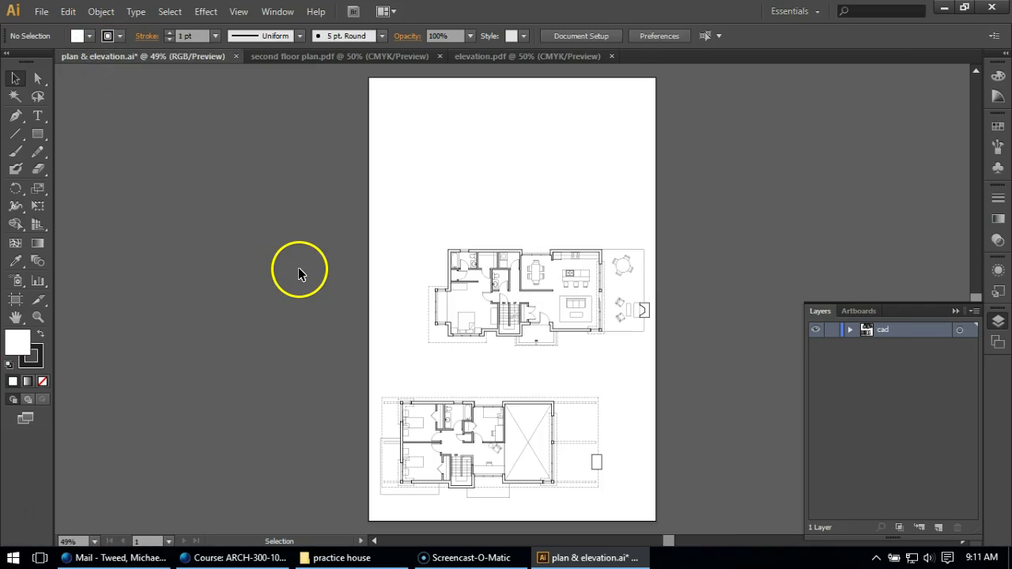
{"action": "key", "text": "ctrl+v"}
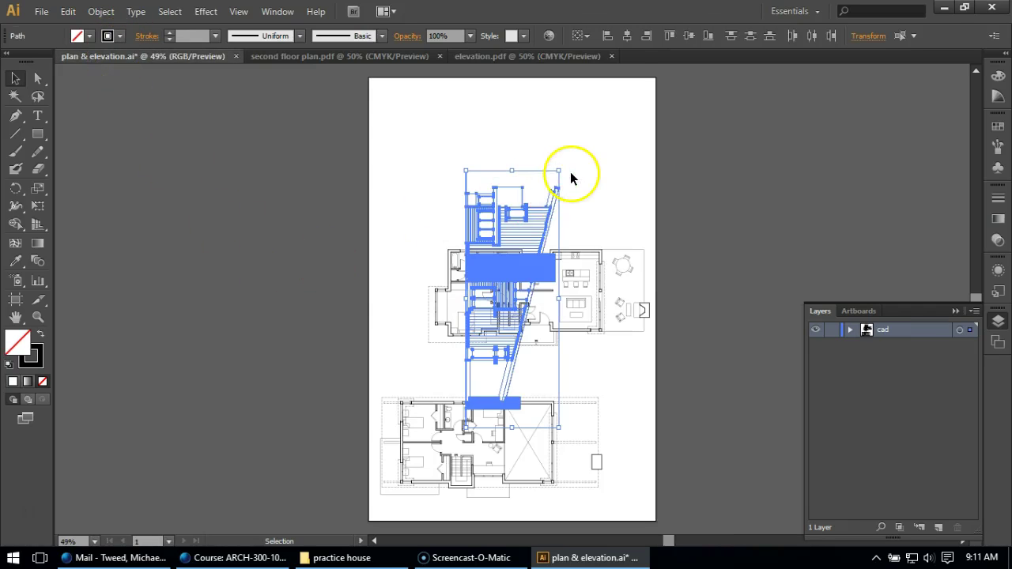
Rotate the elevation 90° horizontal and move it to the page top.
{"action": "mouse_move", "coordinate": [565, 163]}
{"action": "left_mouse_down"}
{"action": "mouse_move", "coordinate": [332, 228]}
{"action": "mouse_move", "coordinate": [317, 253]}
{"action": "mouse_move", "coordinate": [384, 287]}
{"action": "mouse_move", "coordinate": [404, 312]}
{"action": "left_mouse_up"}
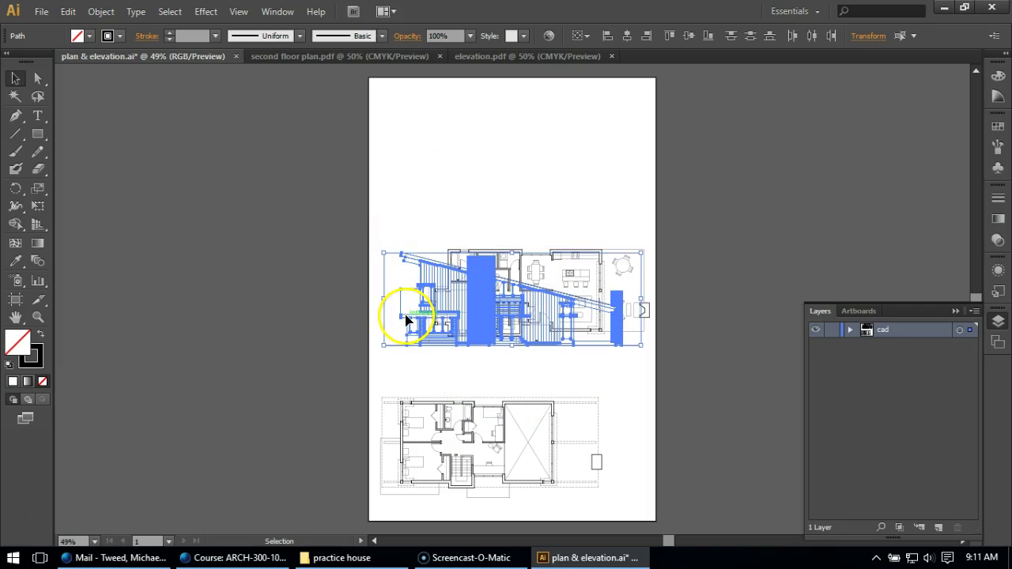
{"action": "left_click_drag", "start_coordinate": [489, 305], "coordinate": [440, 181]}
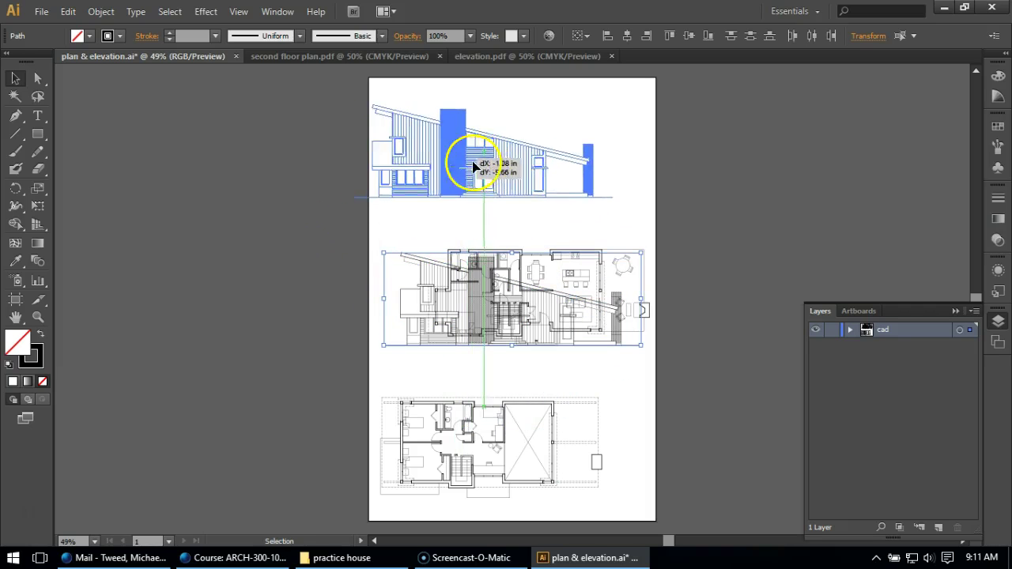
{"action": "left_click_drag", "start_coordinate": [477, 166], "coordinate": [489, 162]}
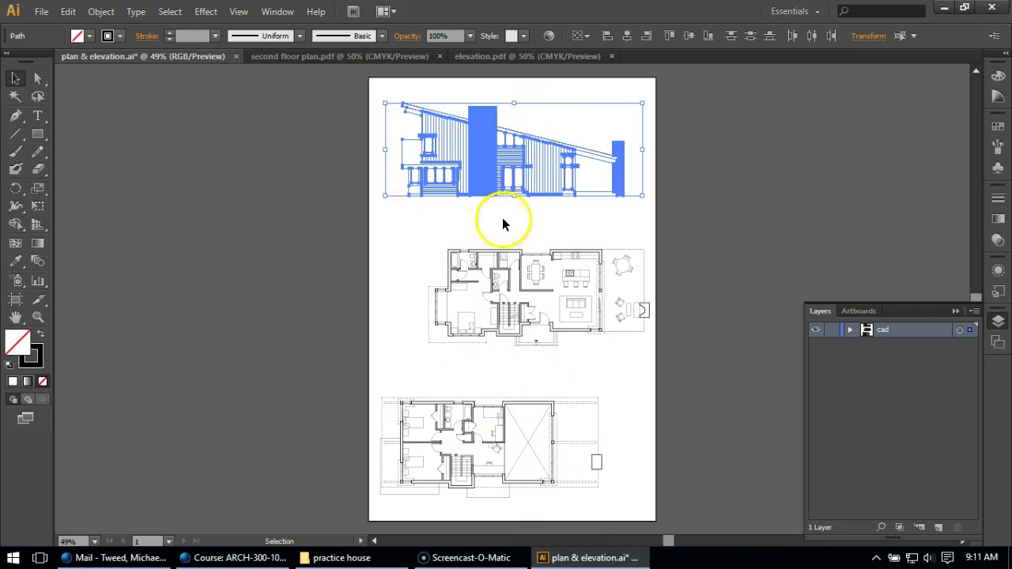
Turn on View > Rulers > Show Rulers and zoom in to 150% on the elevation.
{"action": "left_click", "coordinate": [268, 341]}
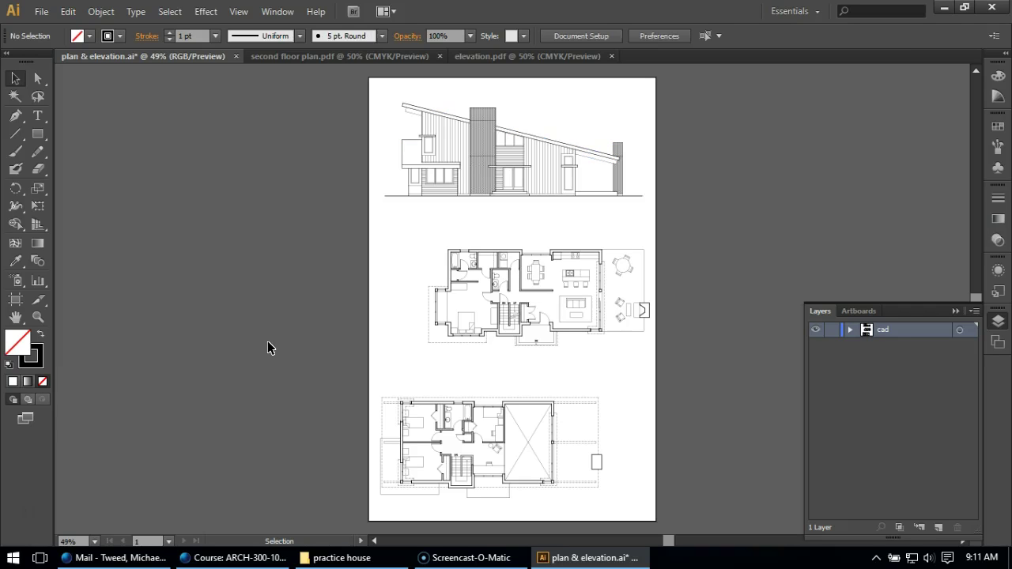
{"action": "left_click", "coordinate": [231, 12]}
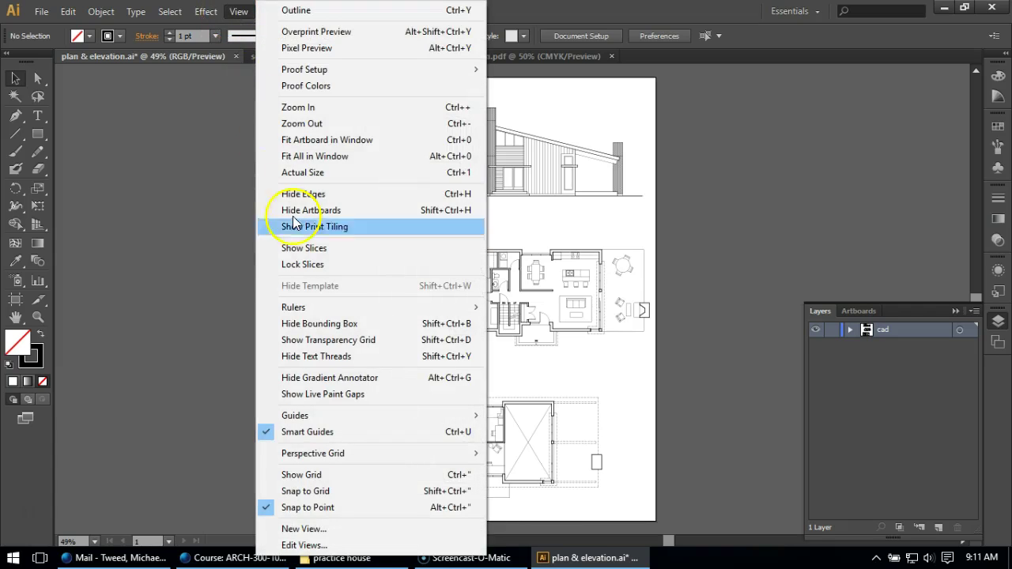
{"action": "mouse_move", "coordinate": [297, 308]}
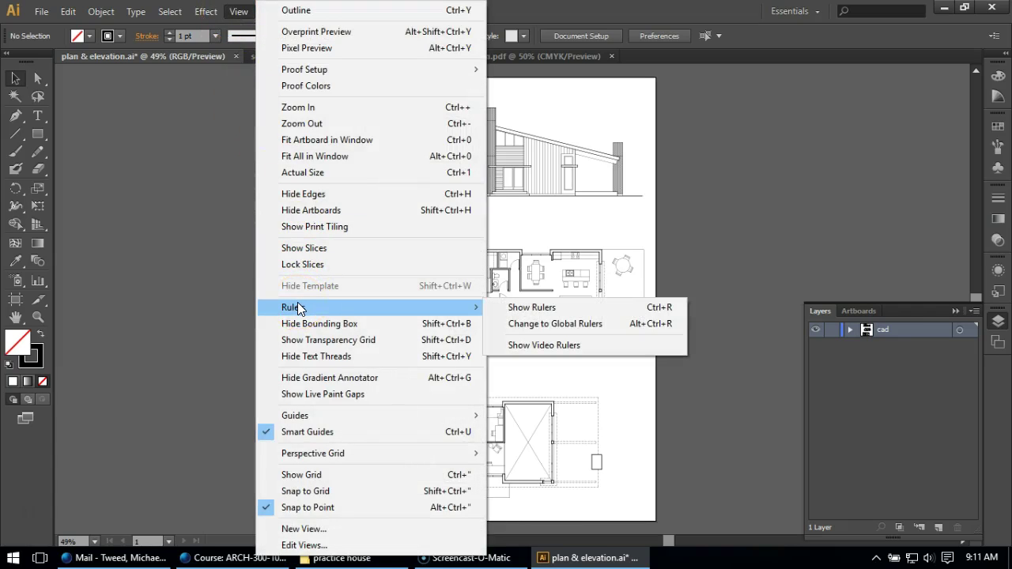
{"action": "left_click", "coordinate": [544, 308]}
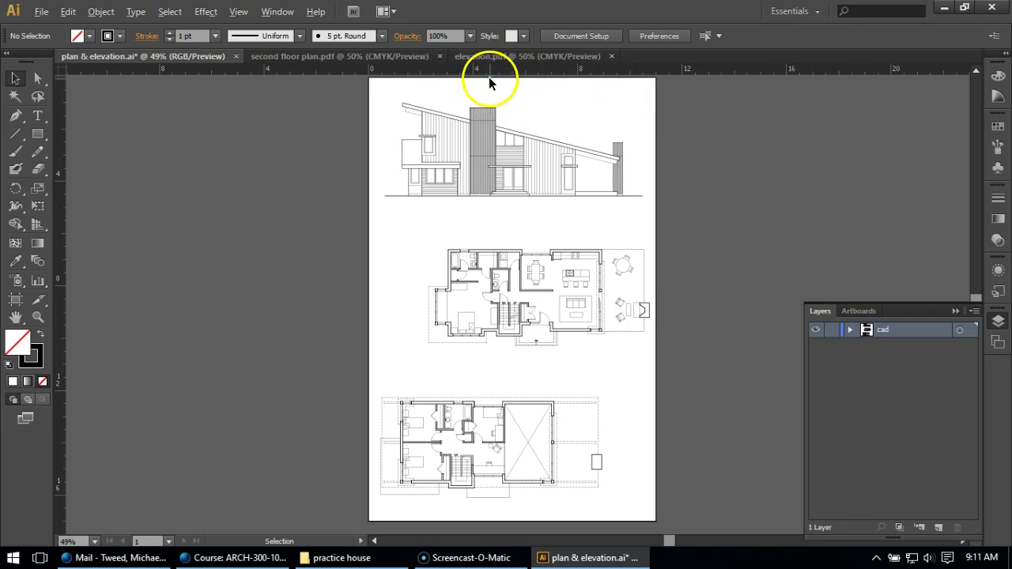
{"action": "key", "text": "ctrl+equal"}
{"action": "key", "text": "ctrl+equal"}
{"action": "scroll", "coordinate": [511, 86], "scroll_direction": "up", "scroll_amount": 1}
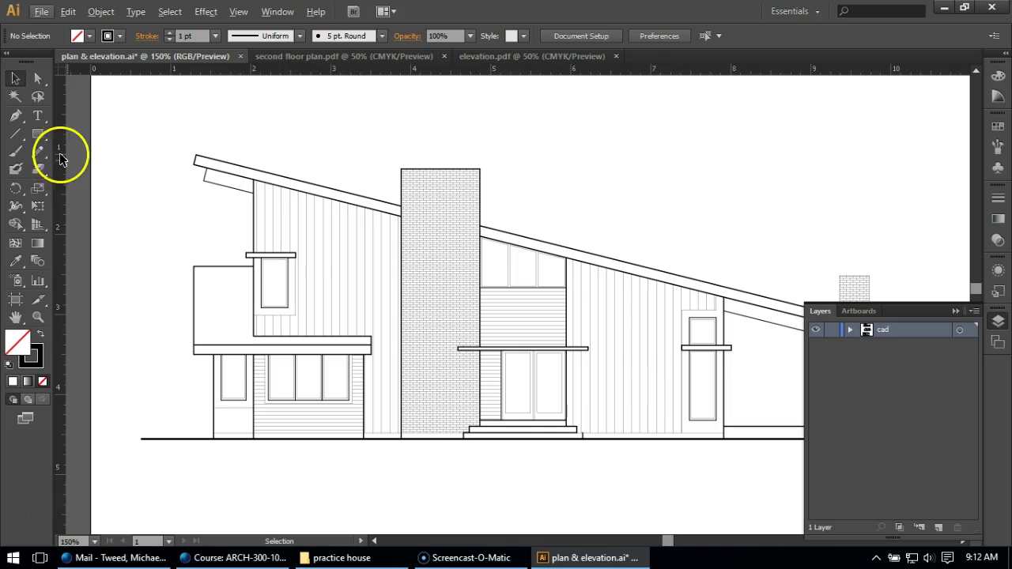
Place a vertical guide from the left ruler at the artboard centre, then zoom out to 66.67%.
{"action": "left_click_drag", "start_coordinate": [61, 267], "coordinate": [533, 174]}
{"action": "left_click", "coordinate": [635, 180]}
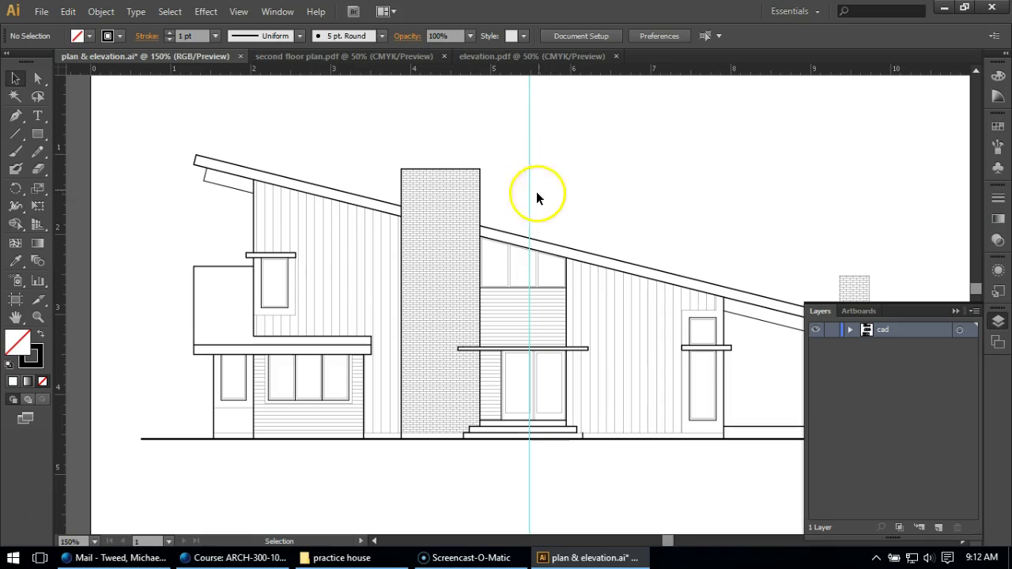
{"action": "scroll", "coordinate": [598, 213], "scroll_direction": "down", "scroll_amount": 2}
{"action": "scroll", "coordinate": [647, 218], "scroll_direction": "up", "scroll_amount": 1}
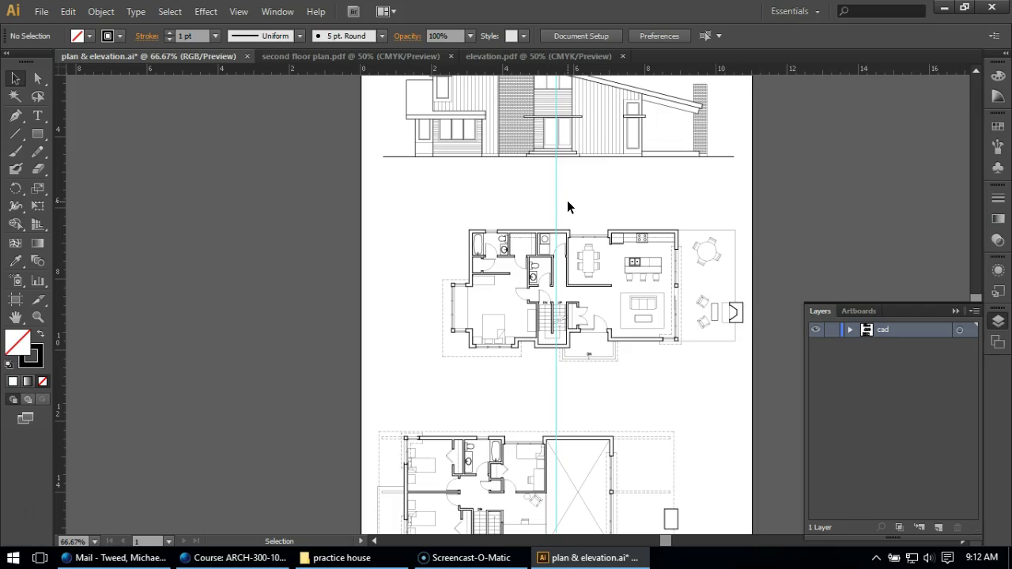
Nudge the first-floor plan left until it is centred on the vertical guide, then deselect it.
{"action": "left_click", "coordinate": [557, 223]}
{"action": "left_click_drag", "start_coordinate": [401, 207], "coordinate": [760, 375]}
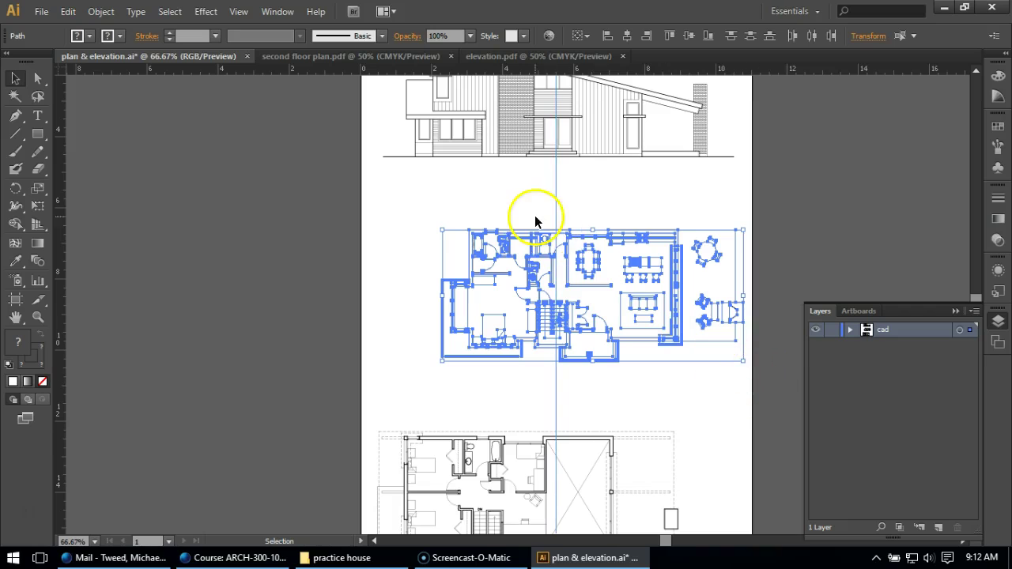
{"action": "left_click", "coordinate": [556, 204], "text": "shift"}
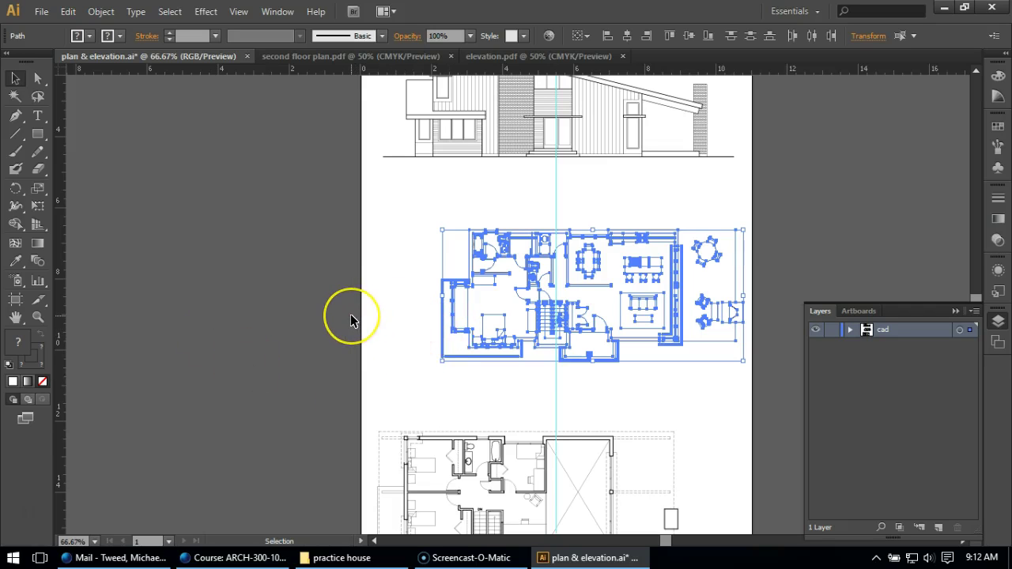
{"action": "key", "text": "Left"}
{"action": "key", "text": "Left"}
{"action": "key", "text": "Left"}
{"action": "key", "text": "Left"}
{"action": "key", "text": "Left"}
{"action": "key", "text": "Left"}
{"action": "key", "text": "Left"}
{"action": "key", "text": "Left"}
{"action": "key", "text": "Left"}
{"action": "key", "text": "Left"}
{"action": "key", "text": "Left"}
{"action": "key", "text": "Left"}
{"action": "key", "text": "Left"}
{"action": "key", "text": "Left"}
{"action": "left_click_drag", "start_coordinate": [585, 230], "coordinate": [559, 235]}
{"action": "key", "text": "Left"}
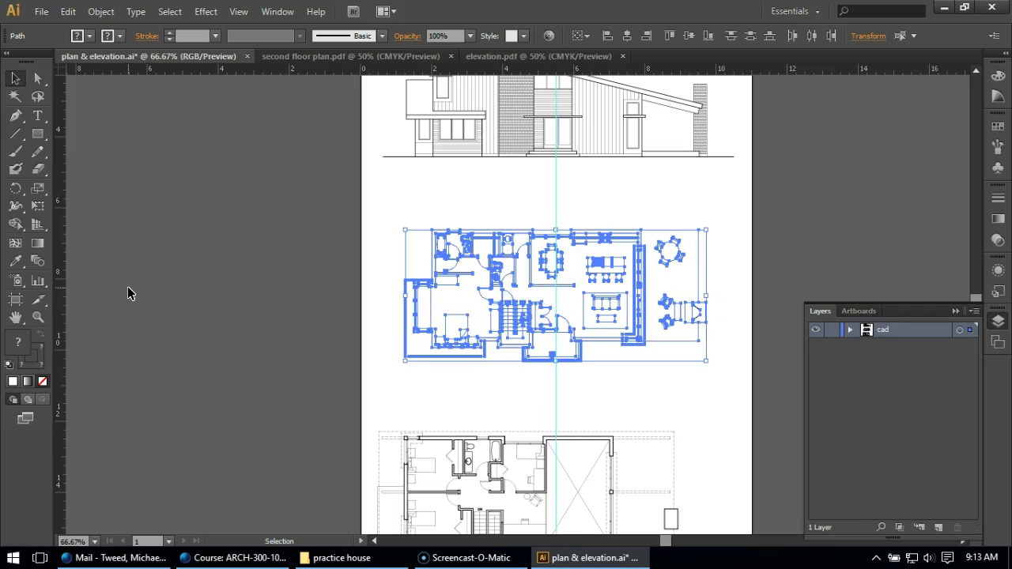
{"action": "left_click", "coordinate": [220, 265]}
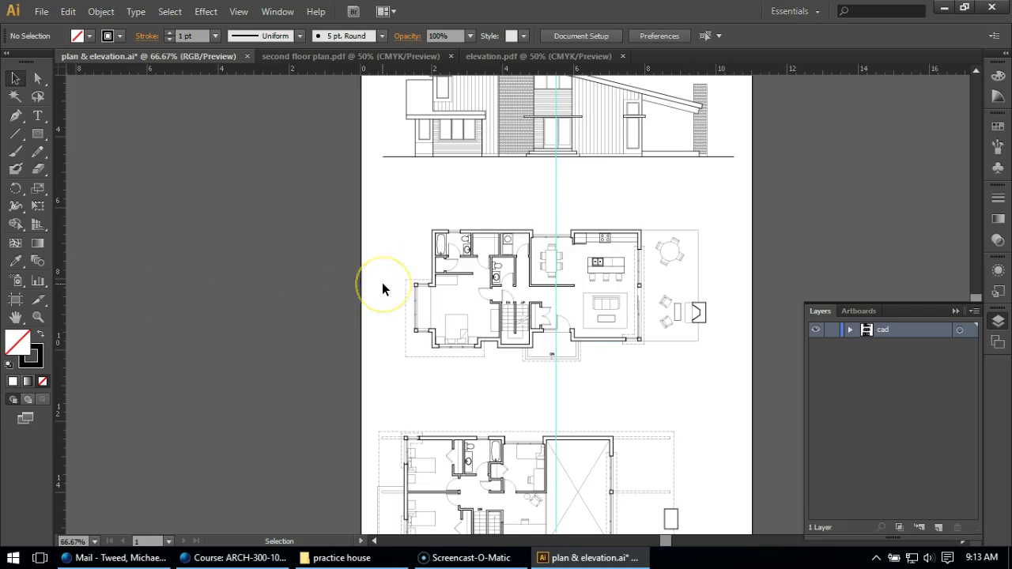
{"action": "scroll", "coordinate": [432, 255], "scroll_direction": "down", "scroll_amount": 3}
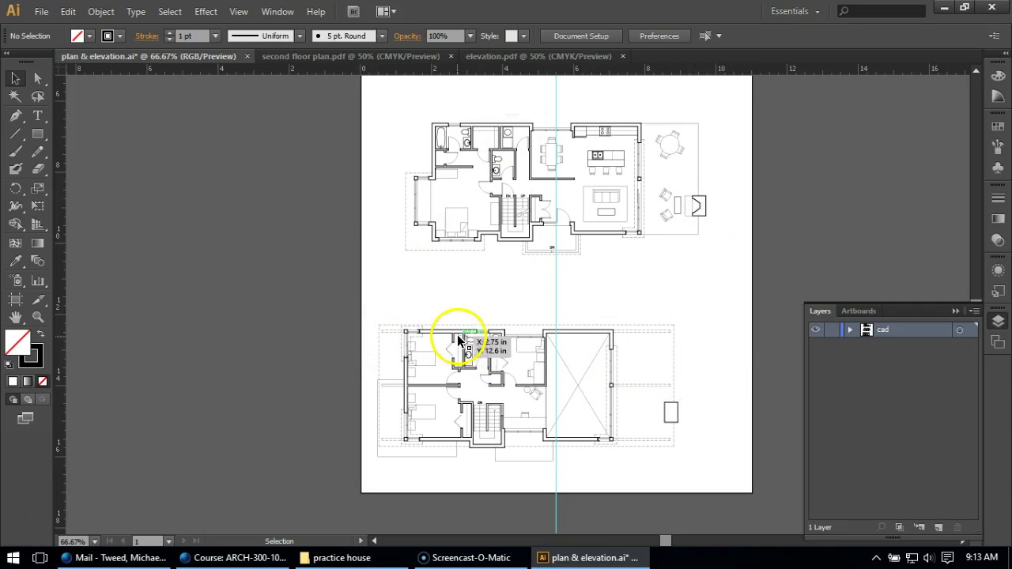
Add a vertical guide along the upper plan's left wall.
{"action": "scroll", "coordinate": [462, 347], "scroll_direction": "up", "scroll_amount": 5}
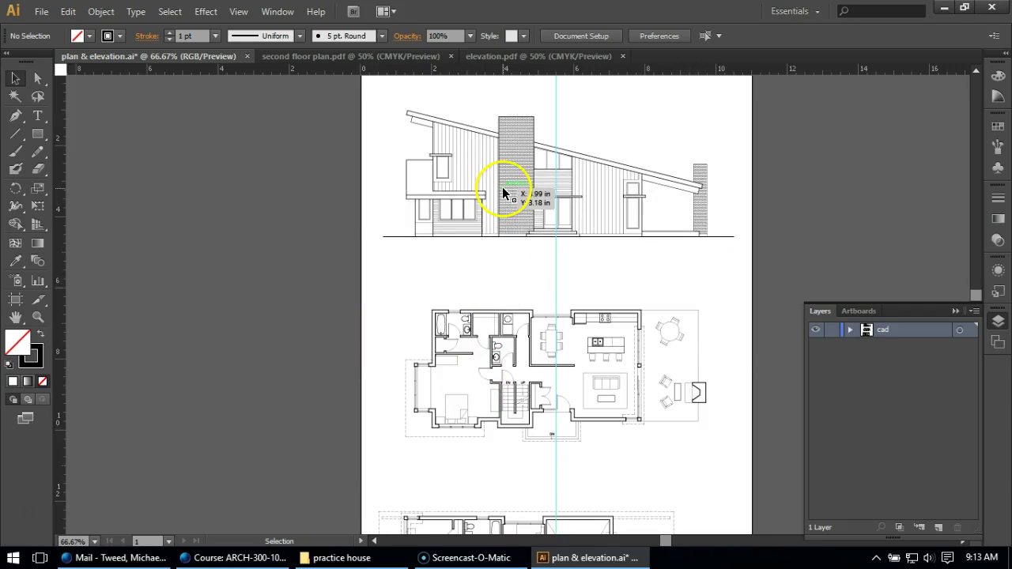
{"action": "scroll", "coordinate": [503, 198], "scroll_direction": "down", "scroll_amount": 4}
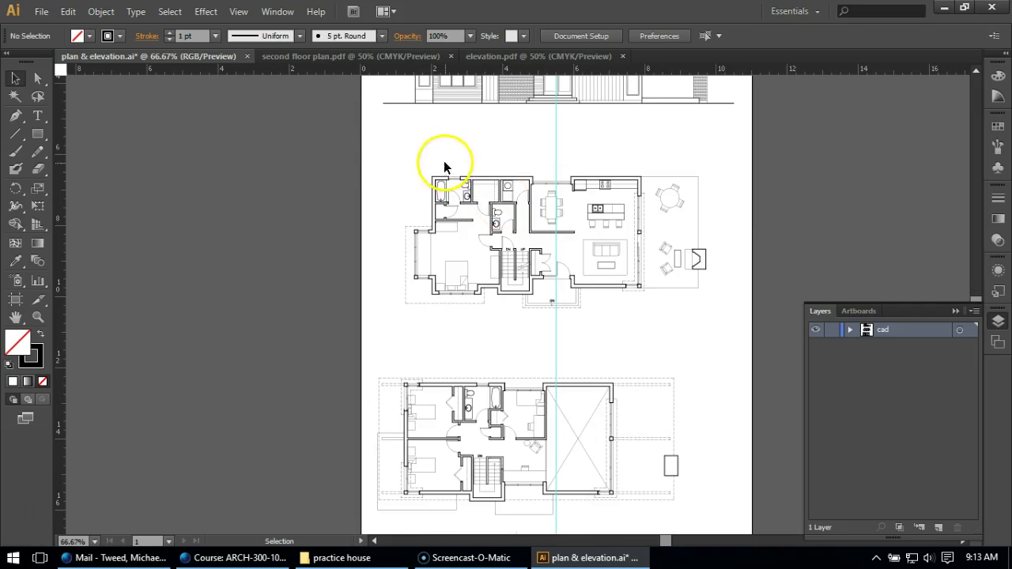
{"action": "left_click_drag", "start_coordinate": [61, 203], "coordinate": [434, 190]}
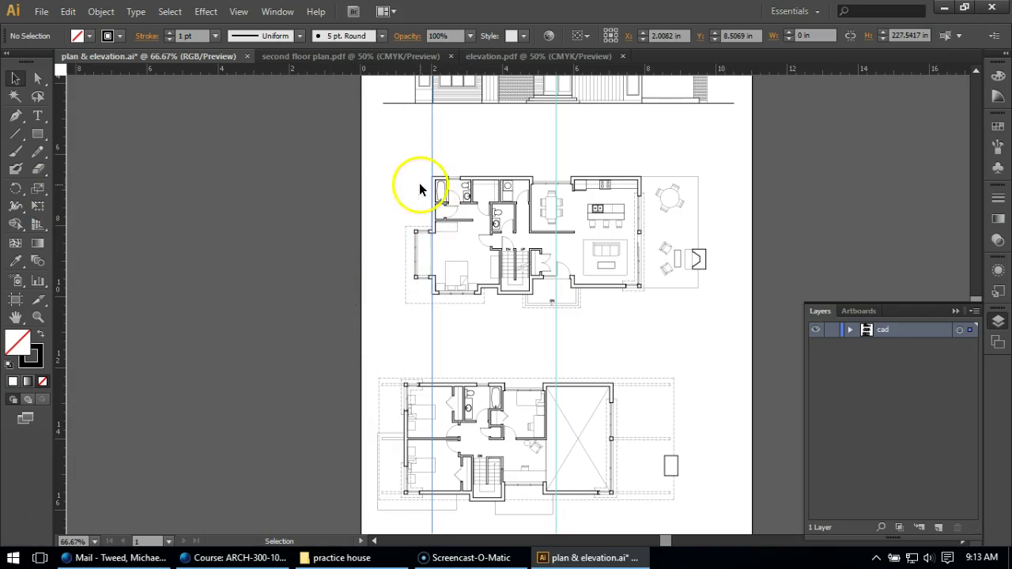
{"action": "scroll", "coordinate": [454, 287], "scroll_direction": "down", "scroll_amount": 2}
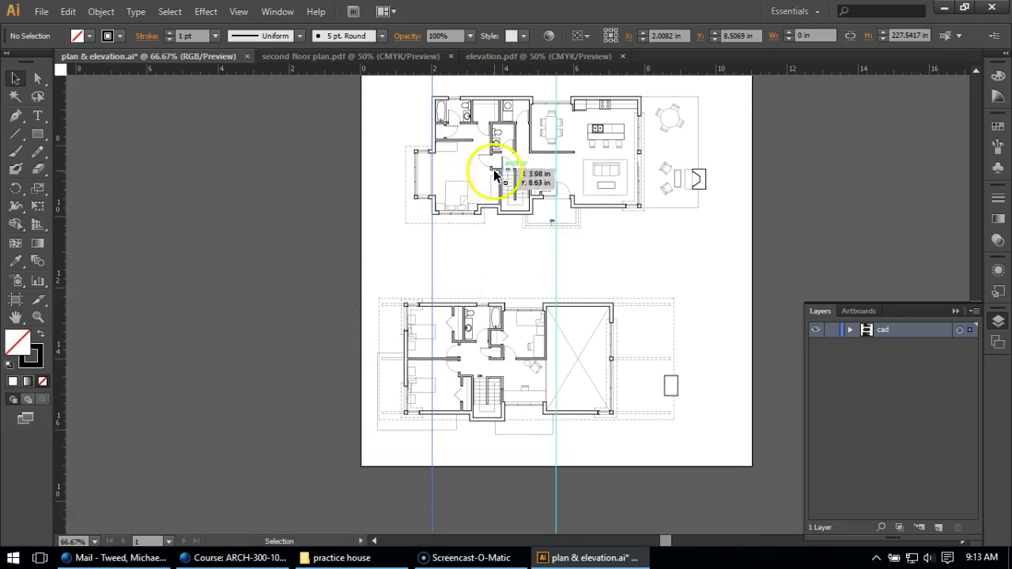
Move the second-floor plan 0.48 in right onto the new guide, then view at actual size.
{"action": "left_click_drag", "start_coordinate": [276, 258], "coordinate": [714, 453]}
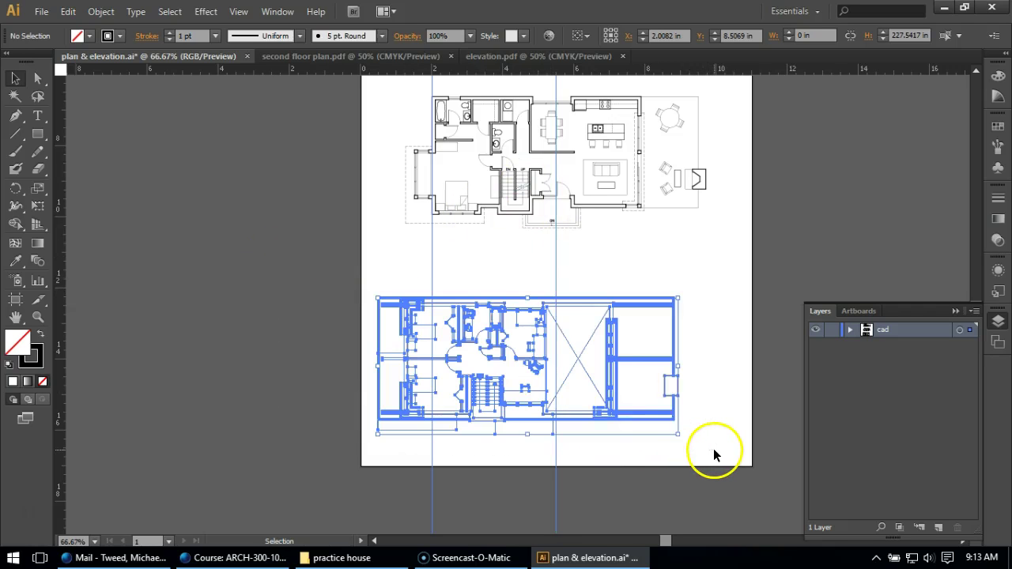
{"action": "left_click", "coordinate": [557, 498], "text": "shift"}
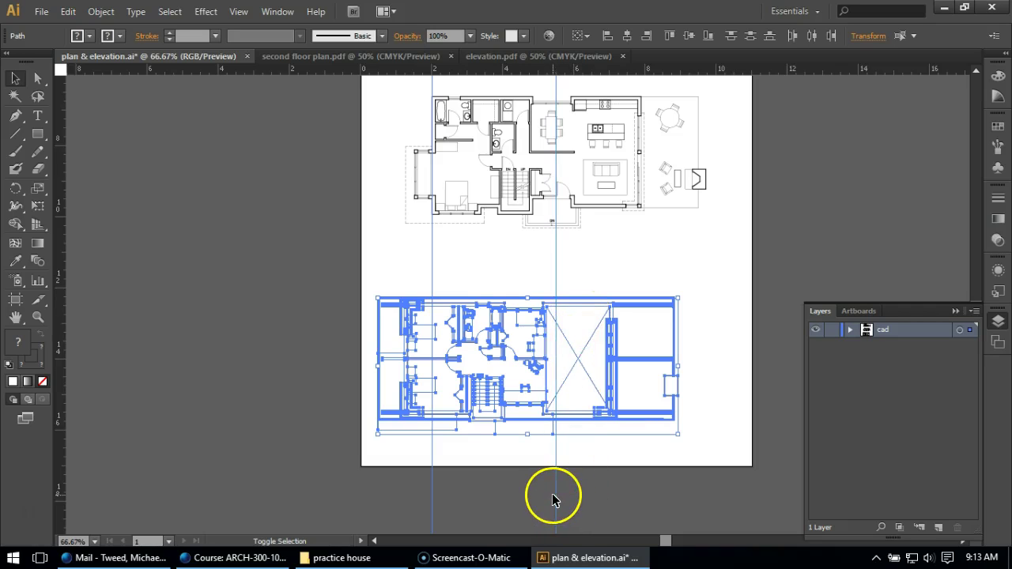
{"action": "left_click", "coordinate": [433, 496], "text": "shift"}
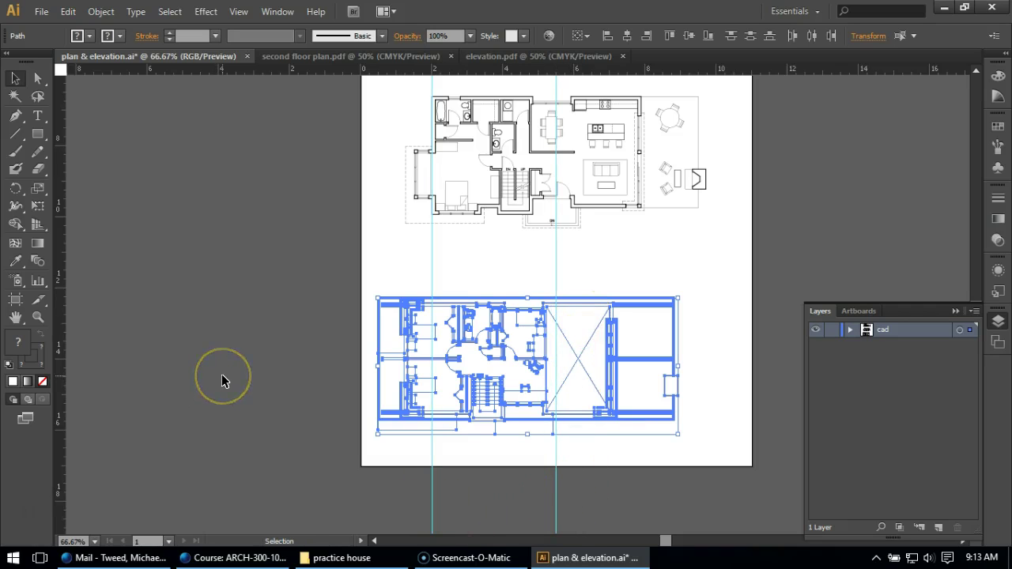
{"action": "key", "text": "Right"}
{"action": "key", "text": "Right"}
{"action": "key", "text": "Right"}
{"action": "key", "text": "Right"}
{"action": "key", "text": "Right"}
{"action": "key", "text": "Right"}
{"action": "key", "text": "Right"}
{"action": "key", "text": "Right"}
{"action": "key", "text": "Right"}
{"action": "key", "text": "Right"}
{"action": "key", "text": "Right"}
{"action": "key", "text": "Right"}
{"action": "key", "text": "Right"}
{"action": "key", "text": "Right"}
{"action": "scroll", "coordinate": [420, 427], "scroll_direction": "up", "scroll_amount": 2}
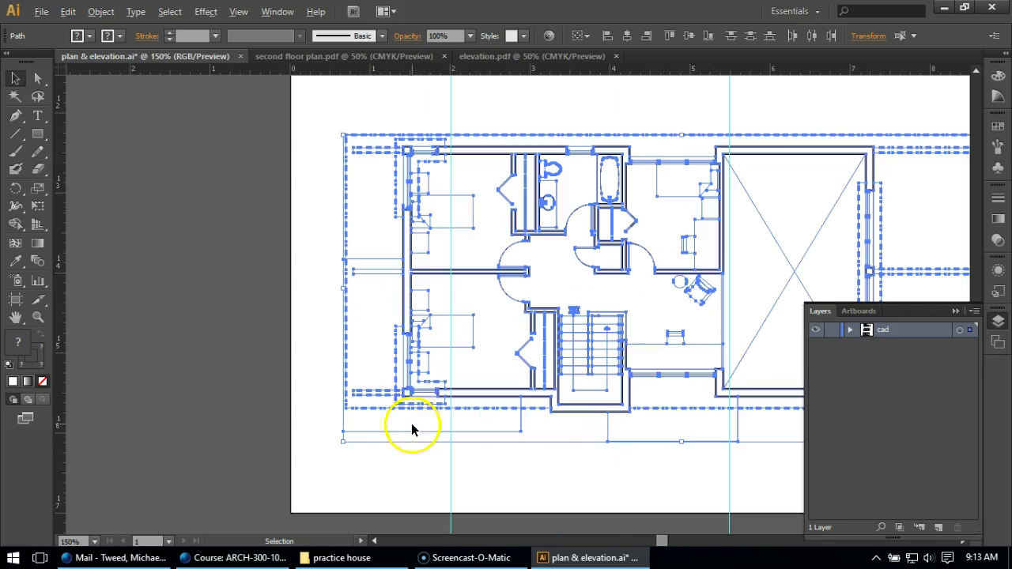
{"action": "scroll", "coordinate": [478, 376], "scroll_direction": "up", "scroll_amount": 1}
{"action": "key", "text": "Right"}
{"action": "key", "text": "Right"}
{"action": "key", "text": "Right"}
{"action": "key", "text": "Right"}
{"action": "key", "text": "Right"}
{"action": "key", "text": "Right"}
{"action": "key", "text": "Right"}
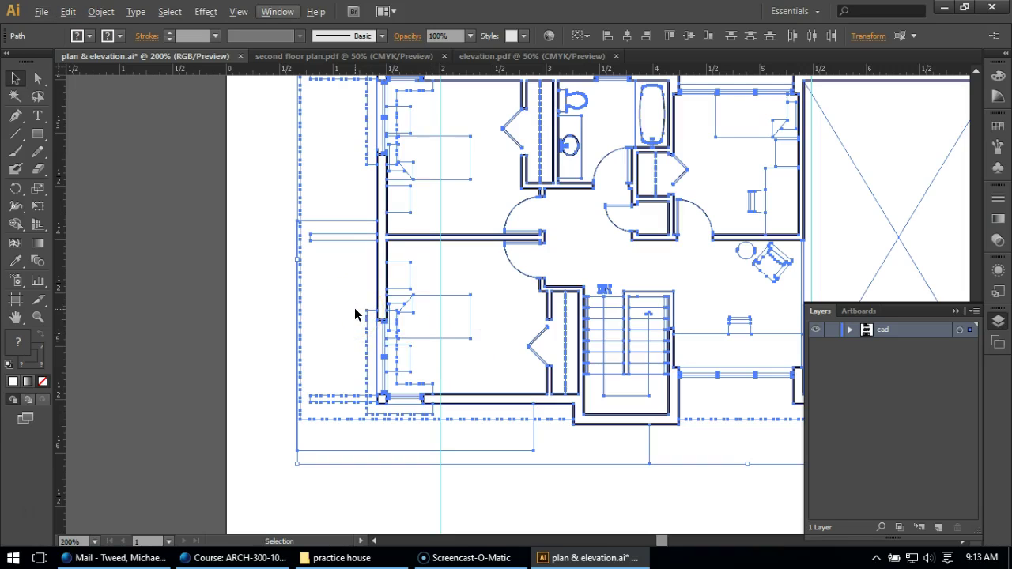
{"action": "left_click", "coordinate": [376, 269]}
{"action": "left_click_drag", "start_coordinate": [377, 269], "coordinate": [442, 272]}
{"action": "left_click", "coordinate": [219, 292]}
{"action": "key", "text": "ctrl+1"}
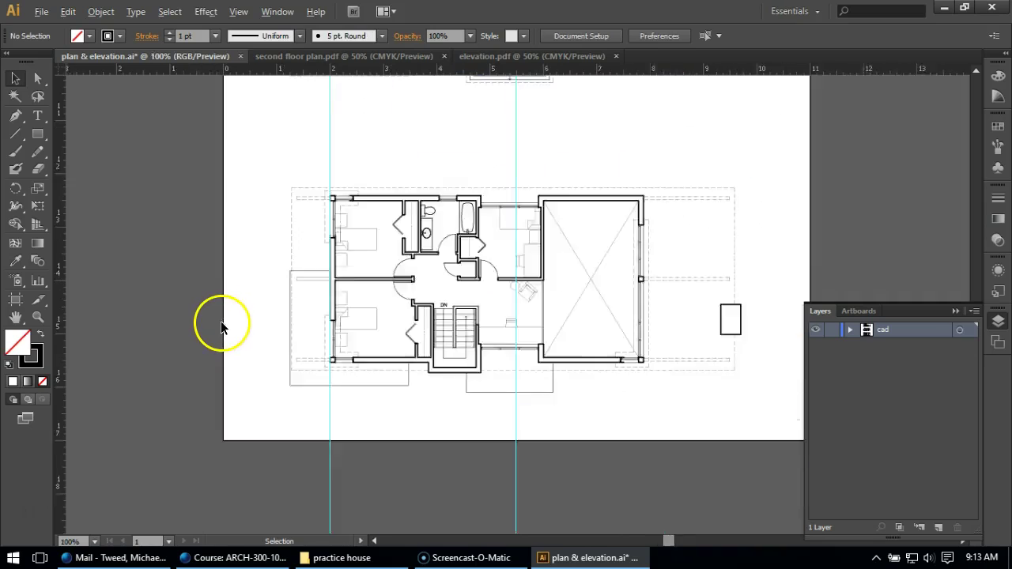
Shift the elevation 0.03 in left so its wall snaps onto the vertical guide.
{"action": "scroll", "coordinate": [221, 327], "scroll_direction": "down", "scroll_amount": 3}
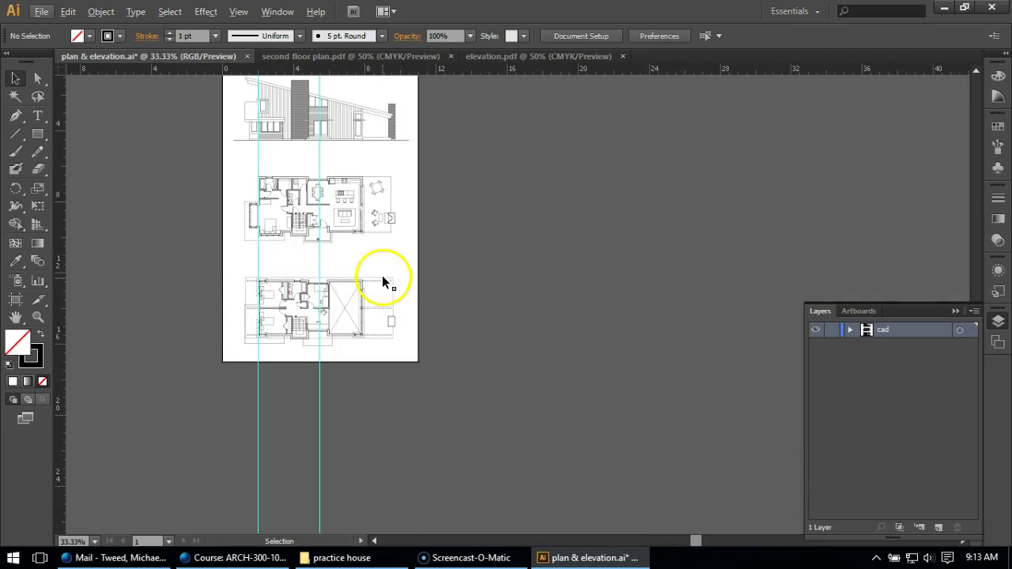
{"action": "scroll", "coordinate": [423, 303], "scroll_direction": "up", "scroll_amount": 4}
{"action": "scroll", "coordinate": [174, 454], "scroll_direction": "up", "scroll_amount": 1}
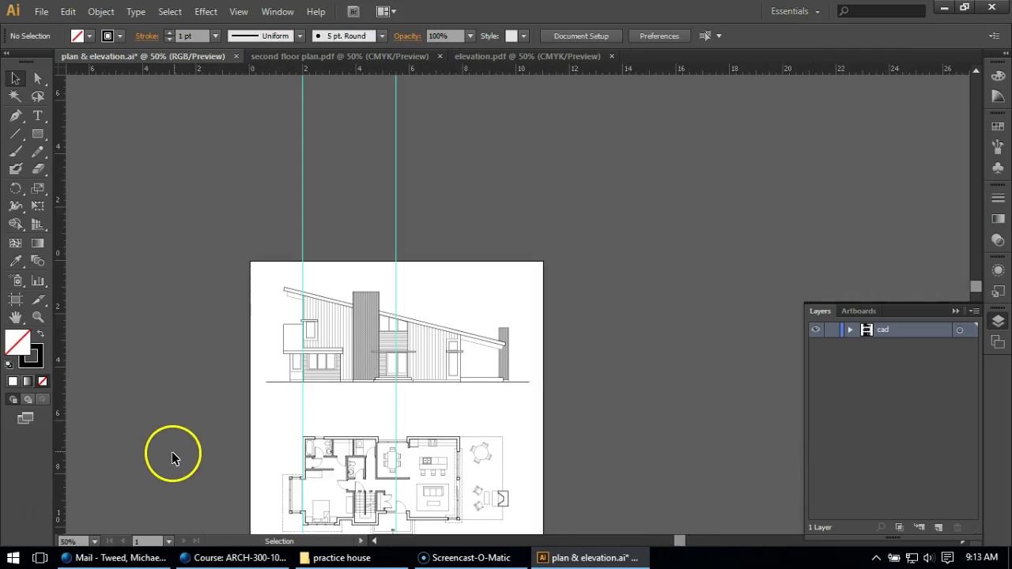
{"action": "left_click_drag", "start_coordinate": [197, 233], "coordinate": [555, 405]}
{"action": "left_click", "coordinate": [397, 247], "text": "shift"}
{"action": "left_click", "coordinate": [305, 247], "text": "shift"}
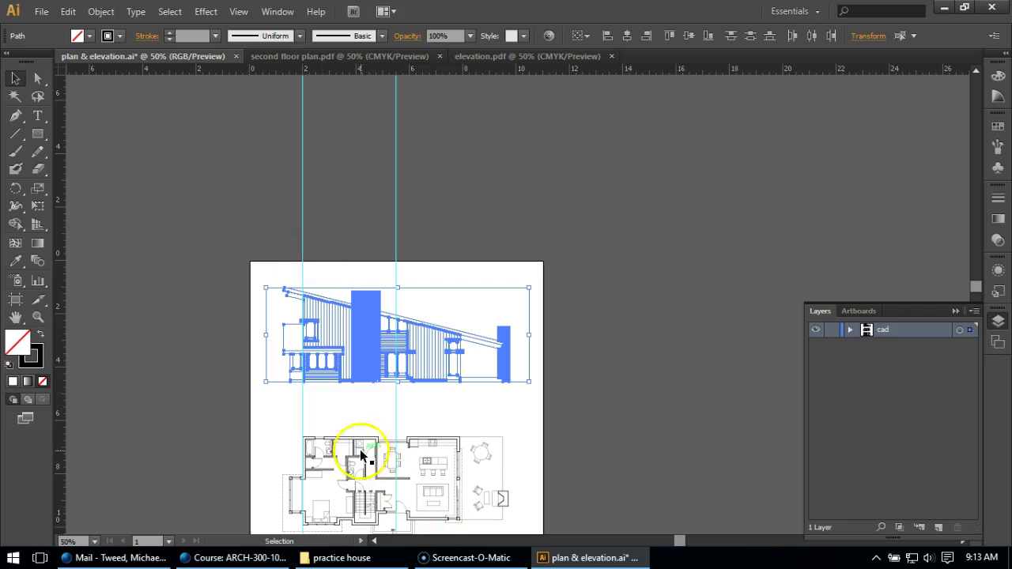
{"action": "scroll", "coordinate": [283, 396], "scroll_direction": "up", "scroll_amount": 1}
{"action": "scroll", "coordinate": [304, 269], "scroll_direction": "up", "scroll_amount": 4}
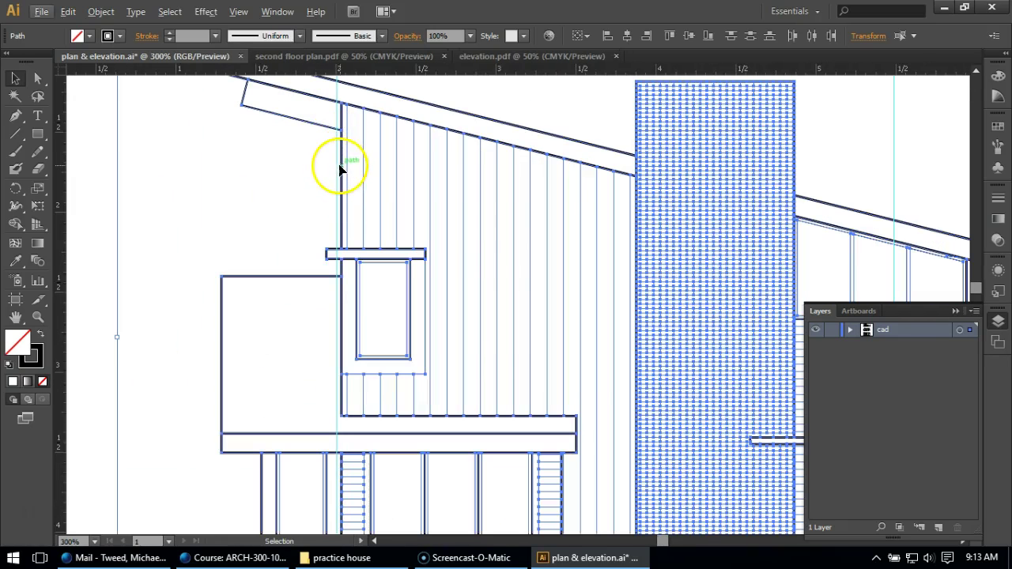
{"action": "left_click_drag", "start_coordinate": [344, 168], "coordinate": [337, 175]}
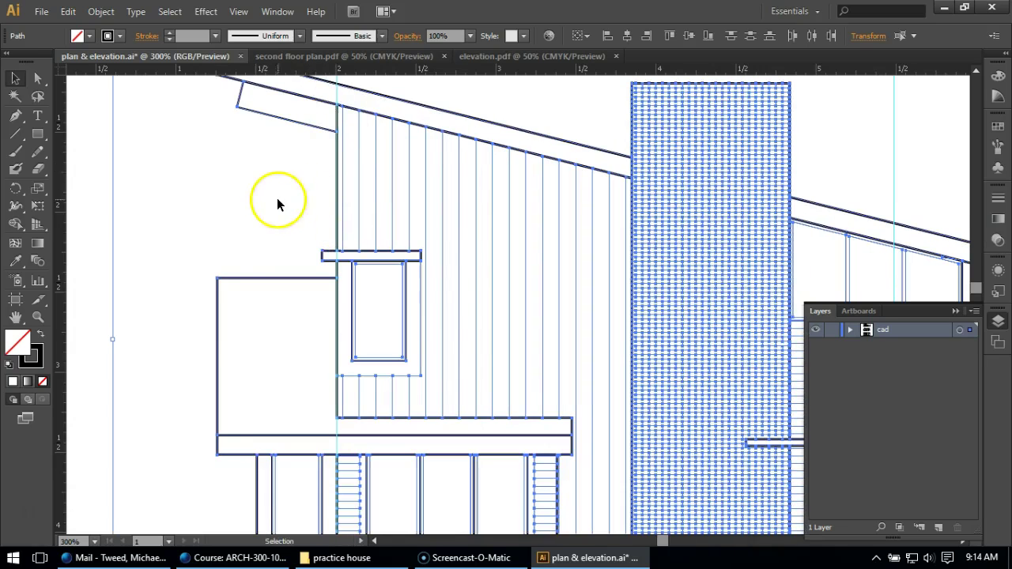
{"action": "scroll", "coordinate": [304, 228], "scroll_direction": "down", "scroll_amount": 3}
{"action": "scroll", "coordinate": [327, 237], "scroll_direction": "down", "scroll_amount": 2}
{"action": "scroll", "coordinate": [339, 248], "scroll_direction": "down", "scroll_amount": 2}
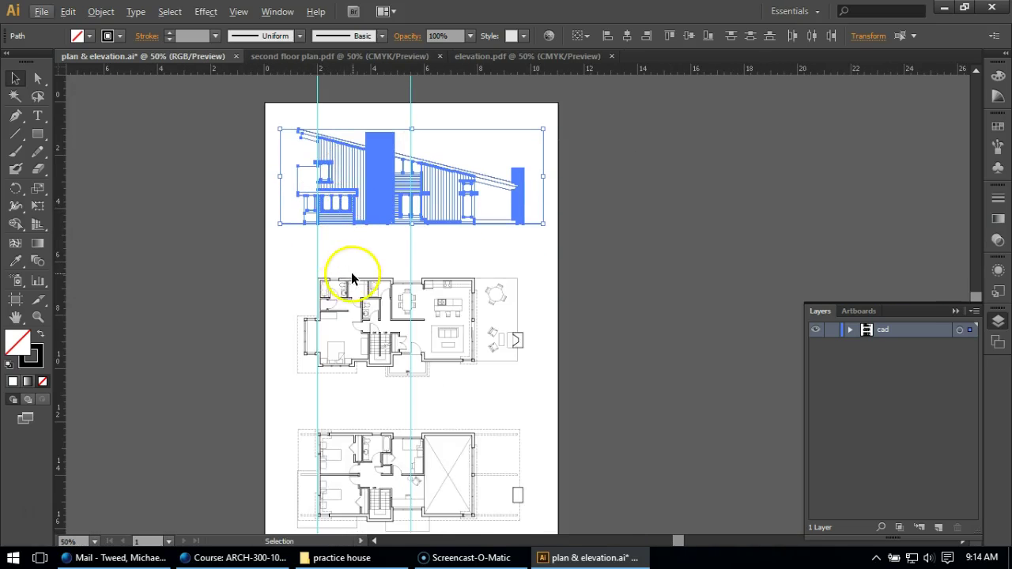
{"action": "scroll", "coordinate": [355, 269], "scroll_direction": "up", "scroll_amount": 3}
Deselect the elevation and hide the guides to check the page layout.
{"action": "left_click", "coordinate": [144, 217]}
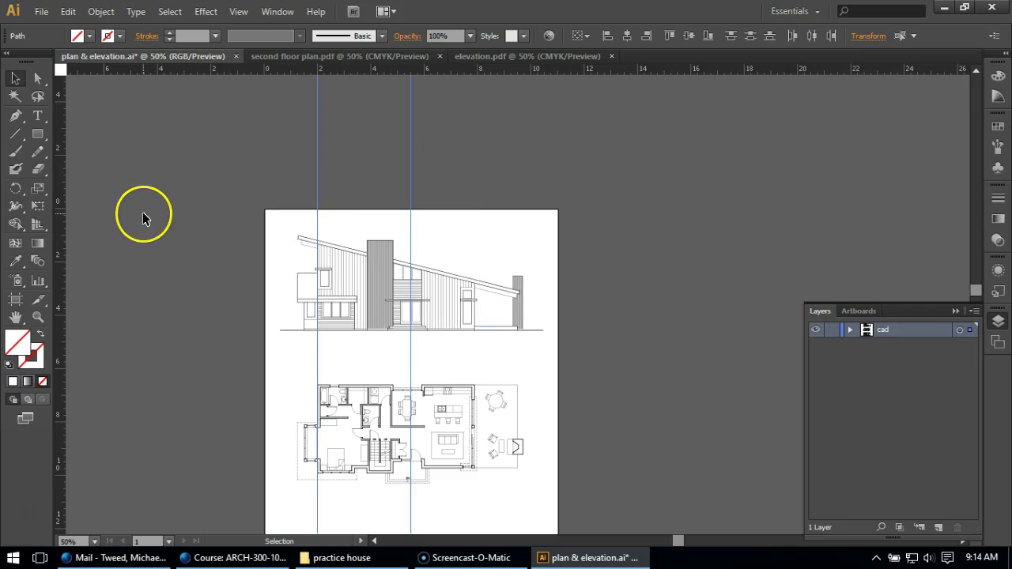
{"action": "key", "text": "Delete"}
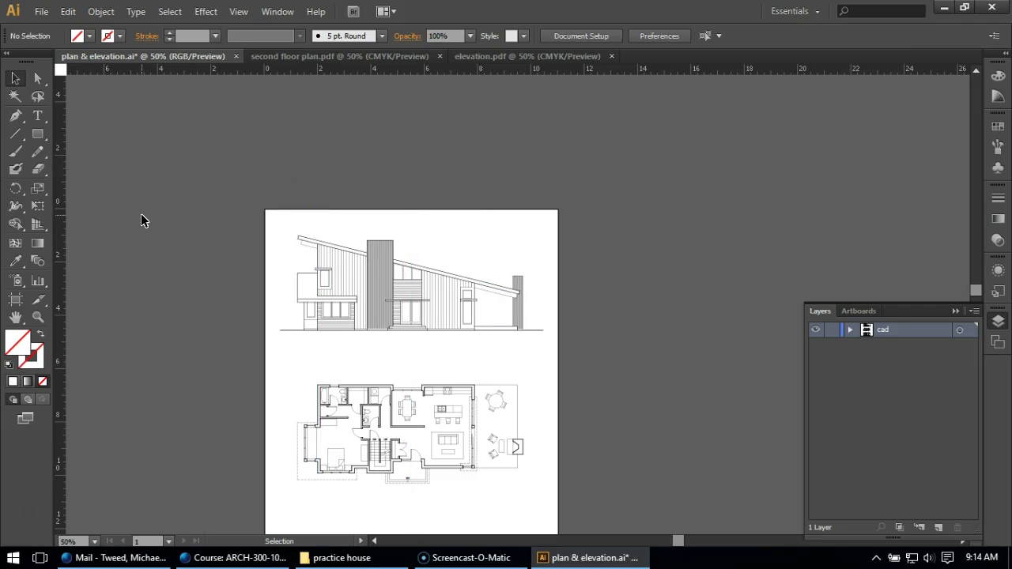
{"action": "scroll", "coordinate": [140, 226], "scroll_direction": "down", "scroll_amount": 3}
{"action": "scroll", "coordinate": [552, 369], "scroll_direction": "down", "scroll_amount": 1}
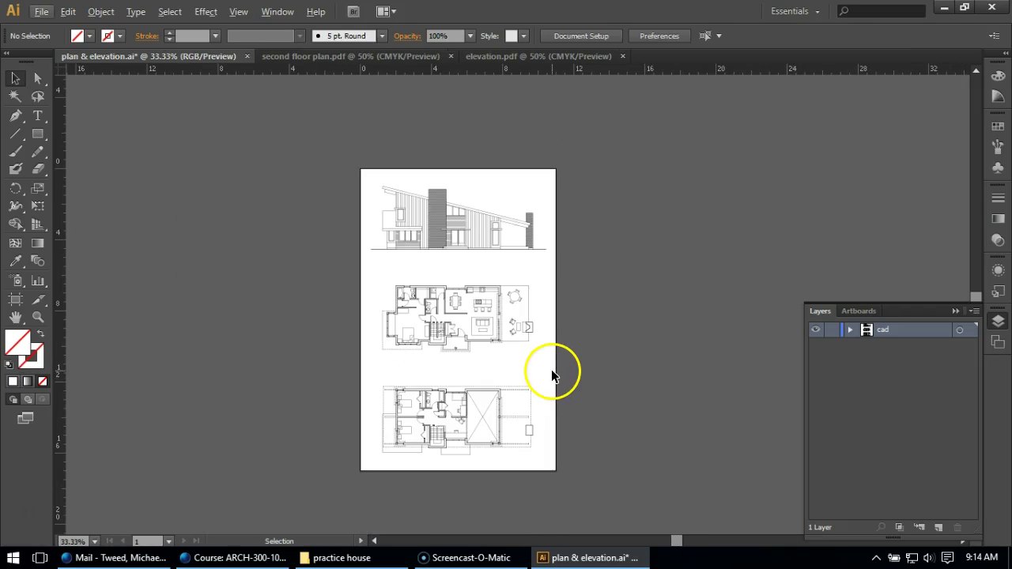
{"action": "scroll", "coordinate": [496, 396], "scroll_direction": "up", "scroll_amount": 1}
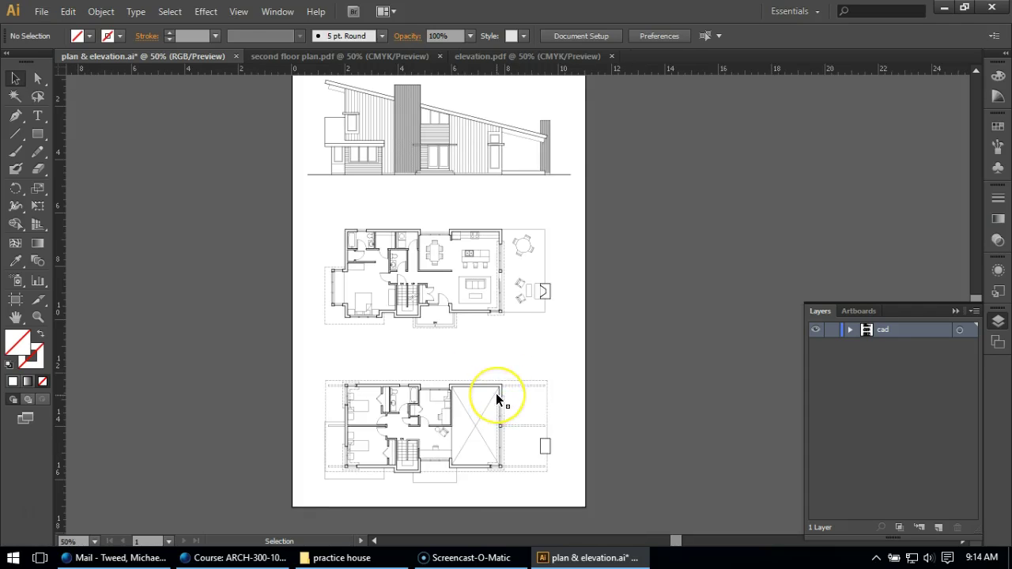
{"action": "scroll", "coordinate": [497, 394], "scroll_direction": "down", "scroll_amount": 1}
{"action": "scroll", "coordinate": [497, 394], "scroll_direction": "up", "scroll_amount": 1}
{"action": "scroll", "coordinate": [496, 393], "scroll_direction": "up", "scroll_amount": 1}
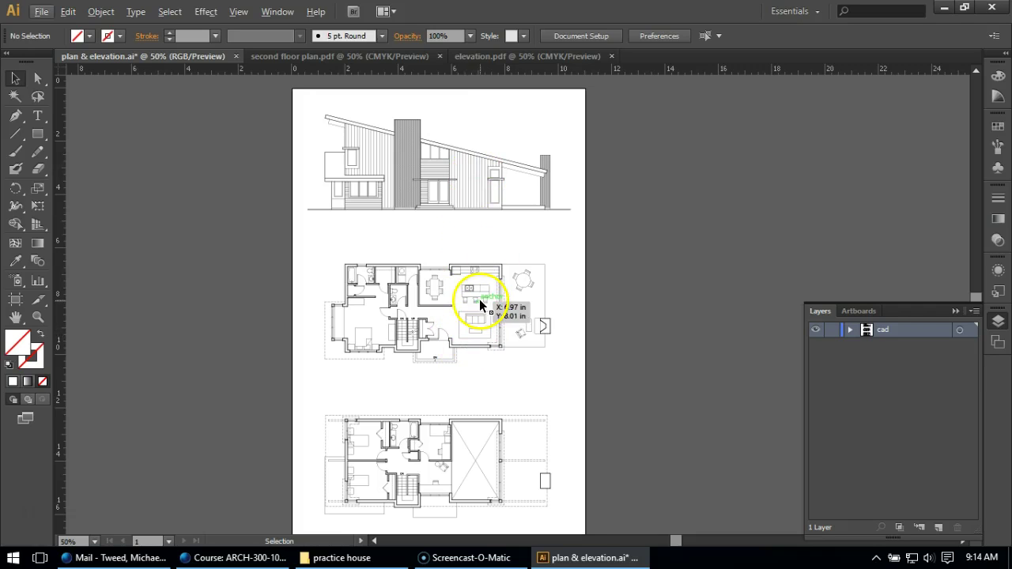
{"action": "scroll", "coordinate": [489, 287], "scroll_direction": "down", "scroll_amount": 1}
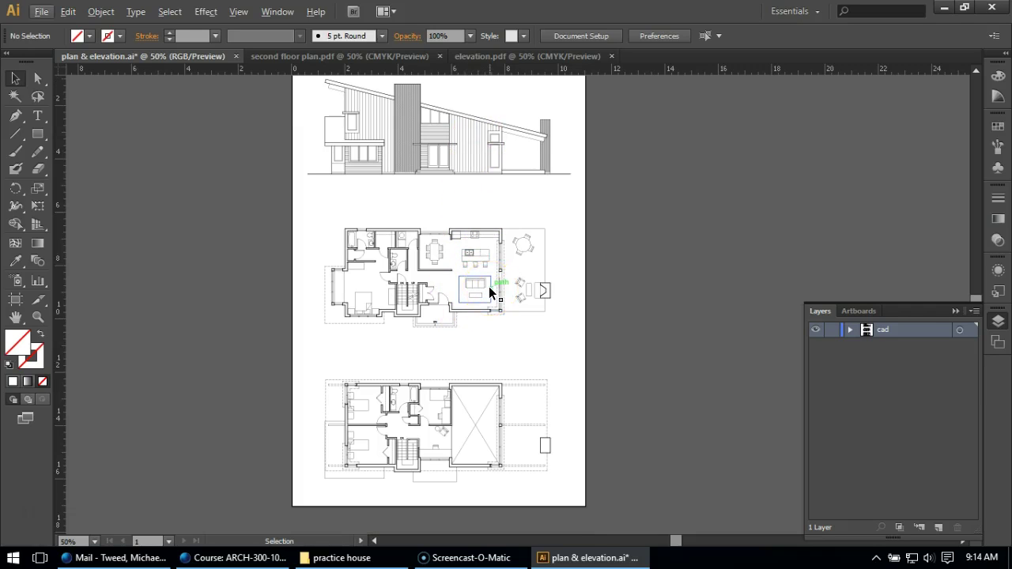
{"action": "scroll", "coordinate": [489, 291], "scroll_direction": "up", "scroll_amount": 2}
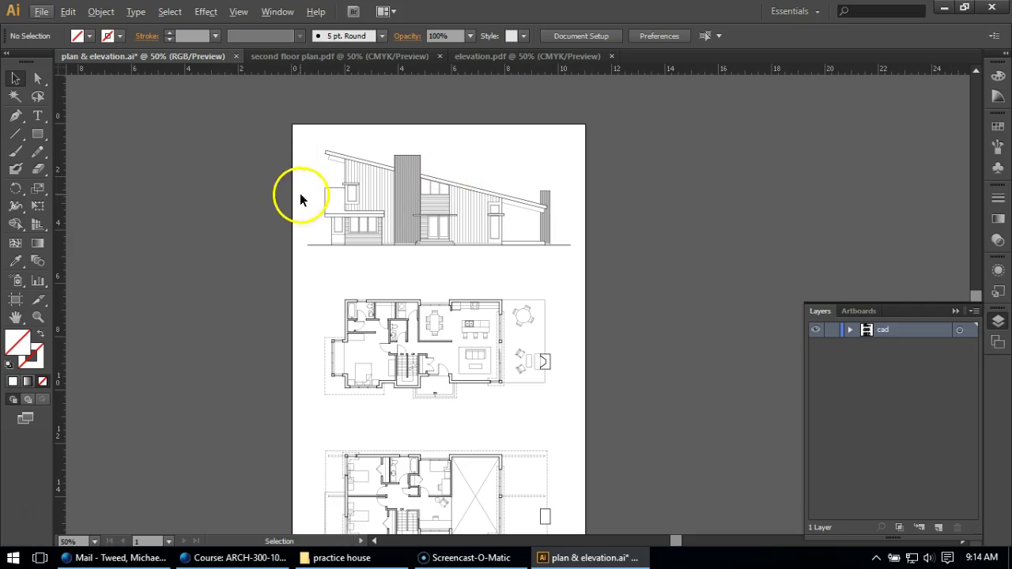
{"action": "scroll", "coordinate": [248, 127], "scroll_direction": "down", "scroll_amount": 2}
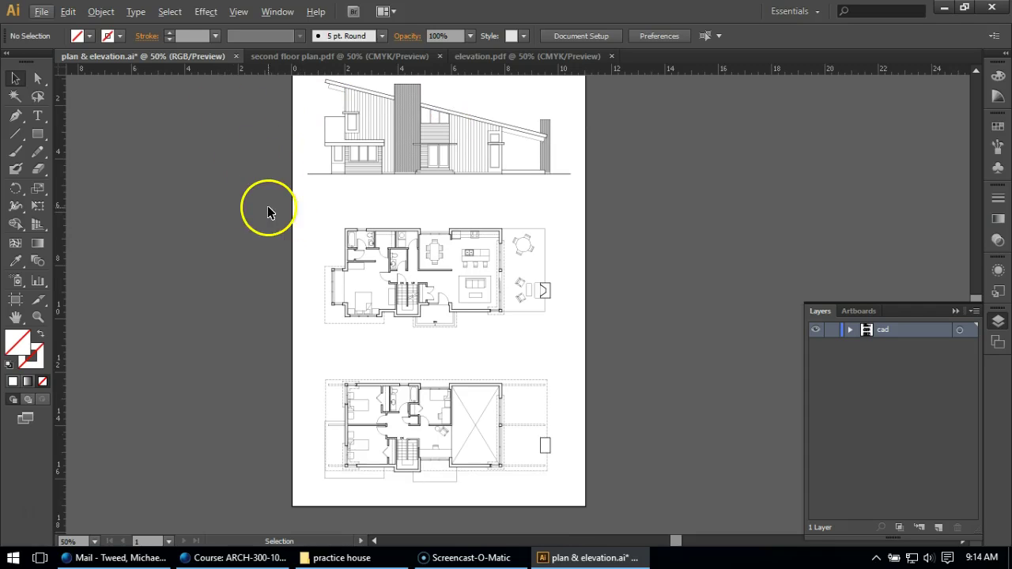
Nudge the first-floor plan down four steps, then nudge both plans up one step together.
{"action": "left_click_drag", "start_coordinate": [267, 208], "coordinate": [618, 339]}
{"action": "key", "text": "Down"}
{"action": "key", "text": "Down"}
{"action": "key", "text": "Down"}
{"action": "key", "text": "Down"}
{"action": "key", "text": "Down"}
{"action": "key", "text": "Down"}
{"action": "key", "text": "Down"}
{"action": "key", "text": "Down"}
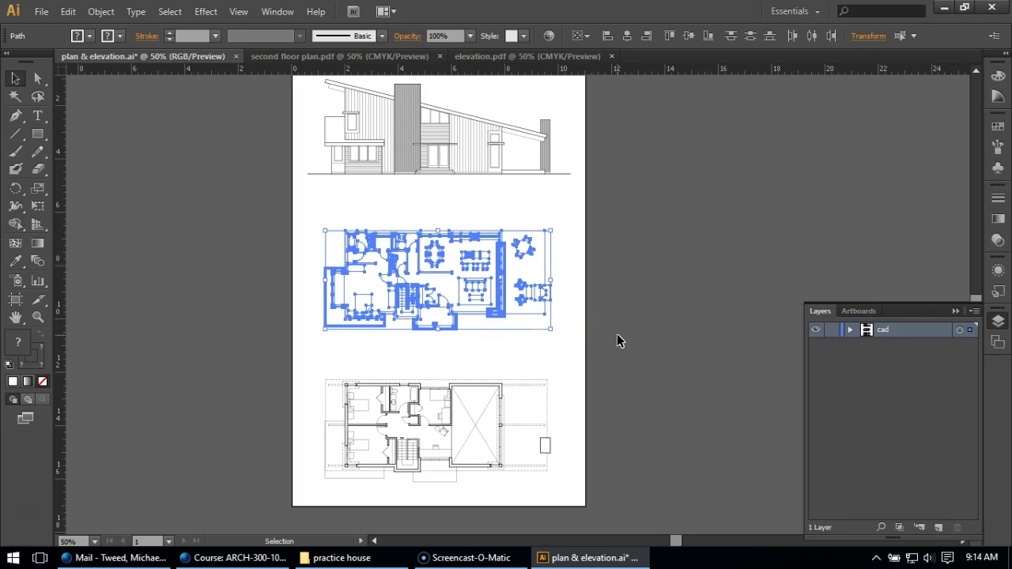
{"action": "key", "text": "Down"}
{"action": "key", "text": "Down"}
{"action": "key", "text": "Down"}
{"action": "key", "text": "Down"}
{"action": "key", "text": "Down"}
{"action": "key", "text": "Down"}
{"action": "key", "text": "Down"}
{"action": "key", "text": "Down"}
{"action": "key", "text": "Down"}
{"action": "key", "text": "Down"}
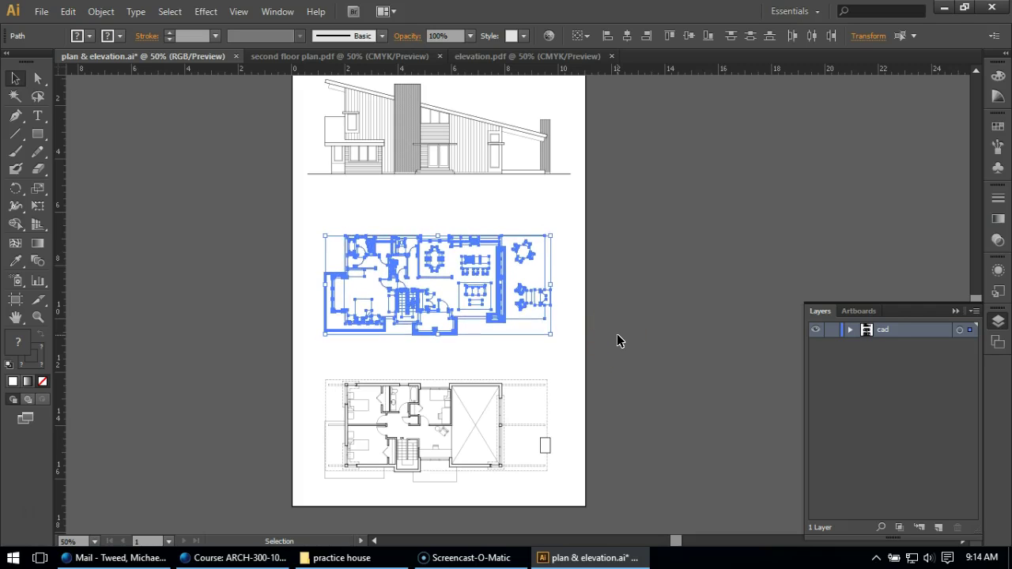
{"action": "key", "text": "Down"}
{"action": "key", "text": "Down"}
{"action": "key", "text": "Down"}
{"action": "key", "text": "Down"}
{"action": "key", "text": "Down"}
{"action": "key", "text": "Down"}
{"action": "key", "text": "Down"}
{"action": "key", "text": "Down"}
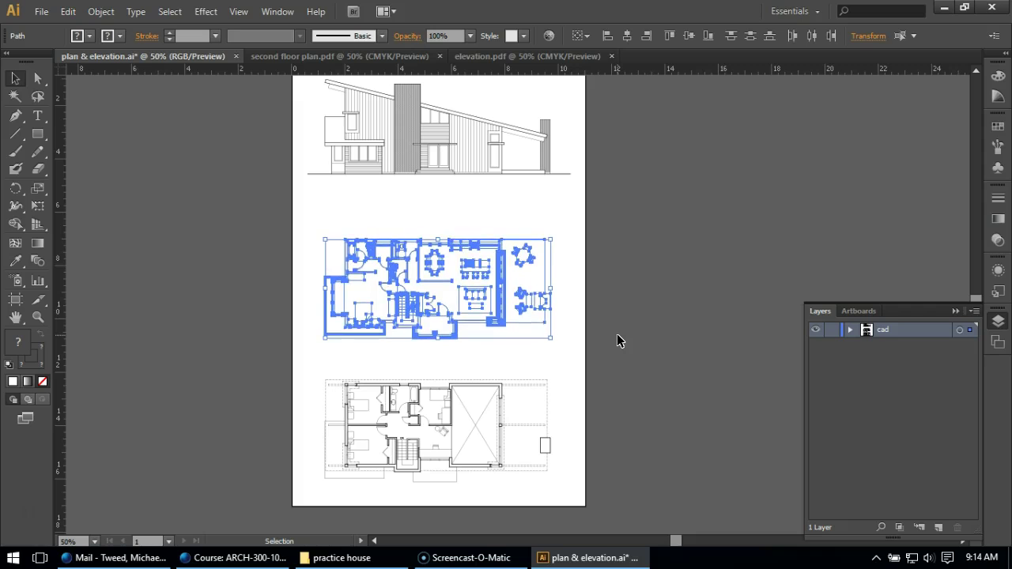
{"action": "key", "text": "Down"}
{"action": "key", "text": "Down"}
{"action": "key", "text": "Down"}
{"action": "key", "text": "Down"}
{"action": "key", "text": "Down"}
{"action": "key", "text": "Down"}
{"action": "key", "text": "Down"}
{"action": "key", "text": "Down"}
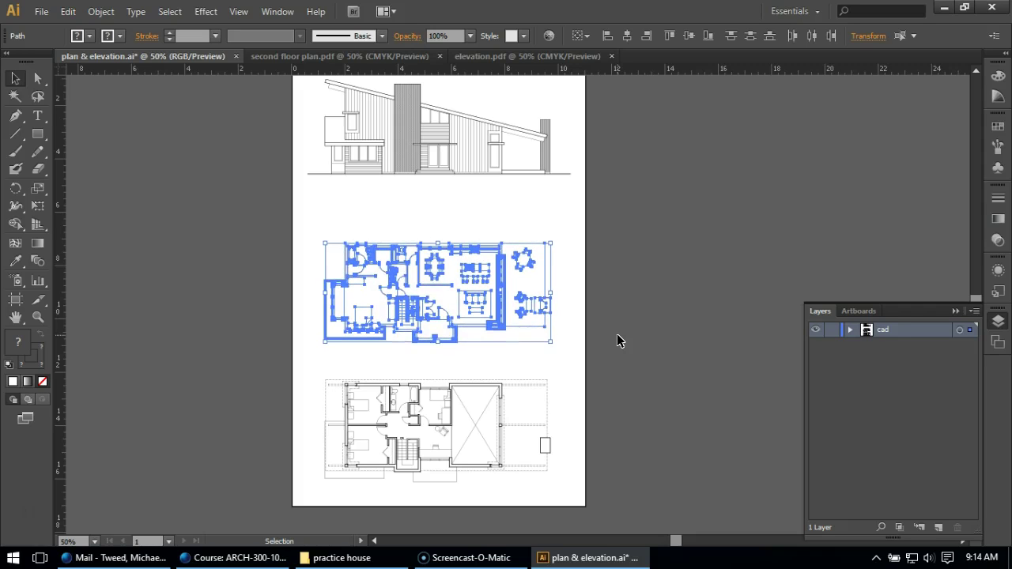
{"action": "left_click", "coordinate": [619, 340]}
{"action": "left_click", "coordinate": [644, 419]}
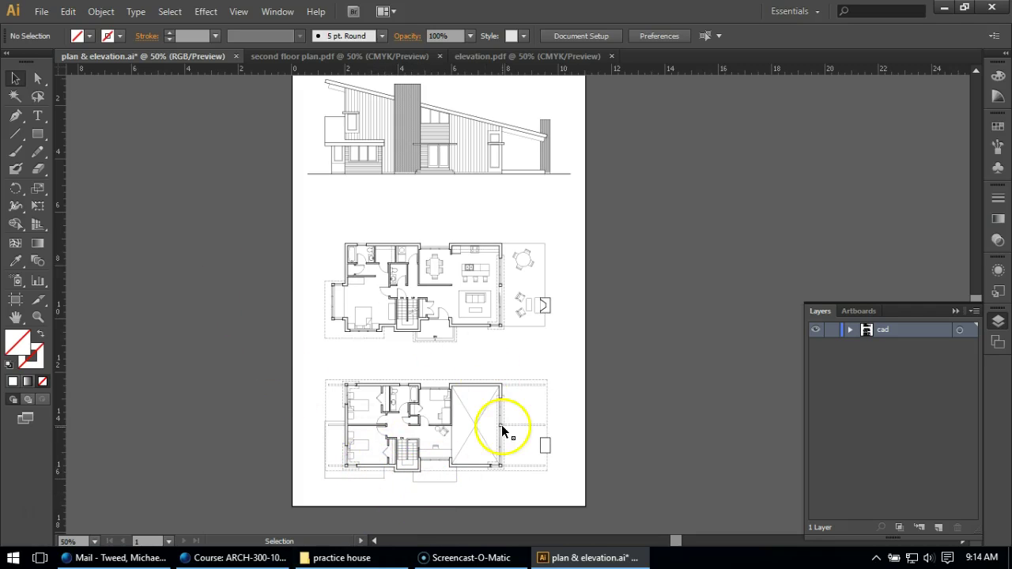
{"action": "left_click_drag", "start_coordinate": [234, 224], "coordinate": [624, 501]}
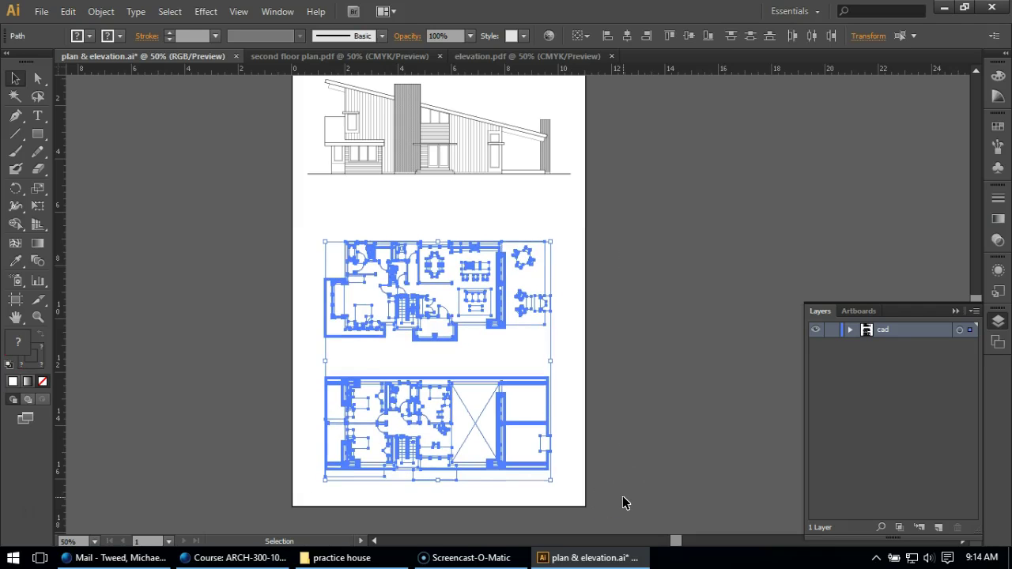
{"action": "key", "text": "Up"}
{"action": "key", "text": "Up"}
{"action": "key", "text": "Up"}
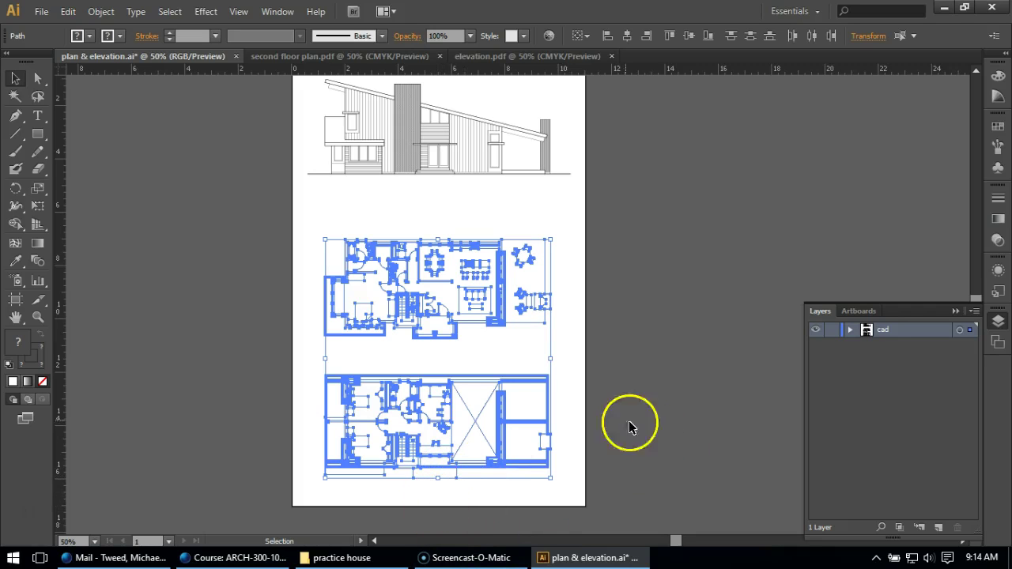
Nudge the elevation down four arrow-key steps toward the first-floor plan, then deselect it.
{"action": "left_click", "coordinate": [718, 469]}
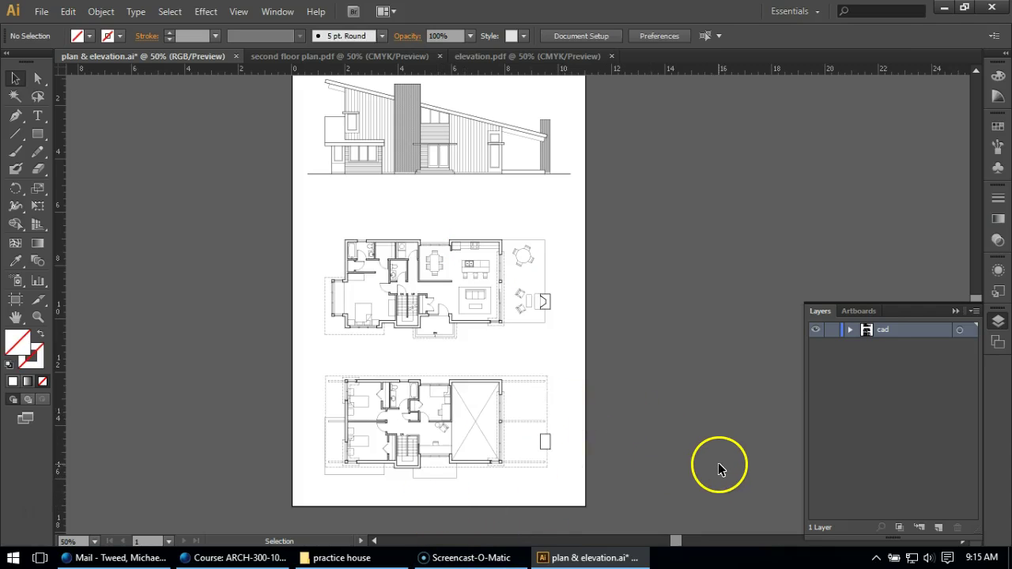
{"action": "scroll", "coordinate": [707, 462], "scroll_direction": "up", "scroll_amount": 2}
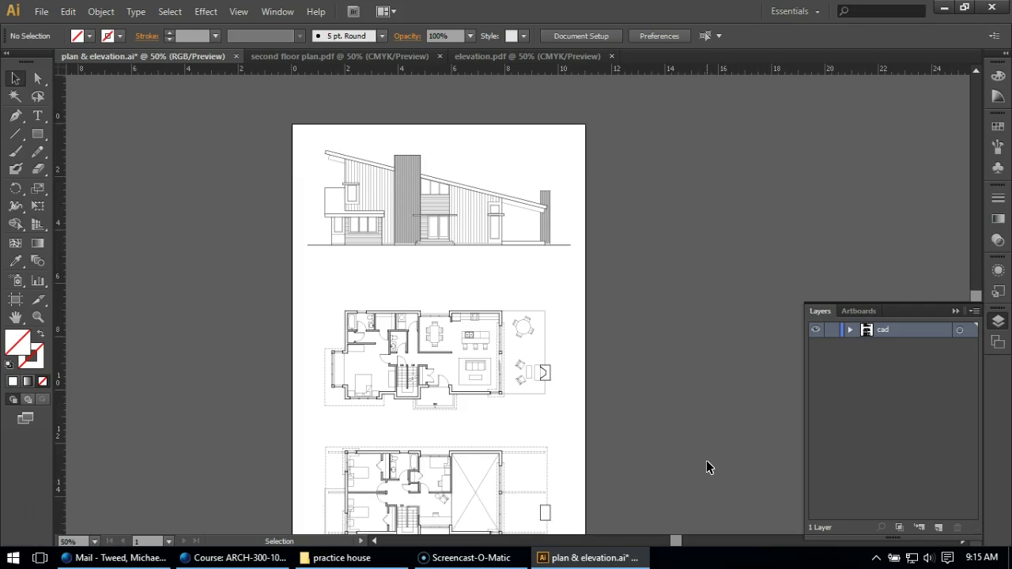
{"action": "scroll", "coordinate": [710, 446], "scroll_direction": "down", "scroll_amount": 1}
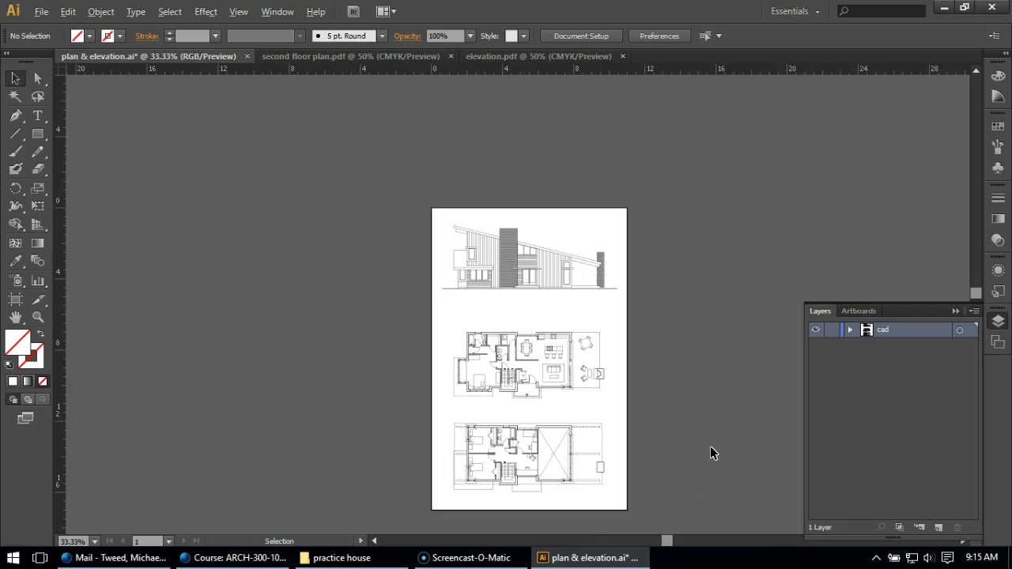
{"action": "mouse_move", "coordinate": [349, 164]}
{"action": "left_mouse_down"}
{"action": "mouse_move", "coordinate": [696, 303]}
{"action": "mouse_move", "coordinate": [719, 251]}
{"action": "left_mouse_up"}
{"action": "scroll", "coordinate": [663, 276], "scroll_direction": "up", "scroll_amount": 1}
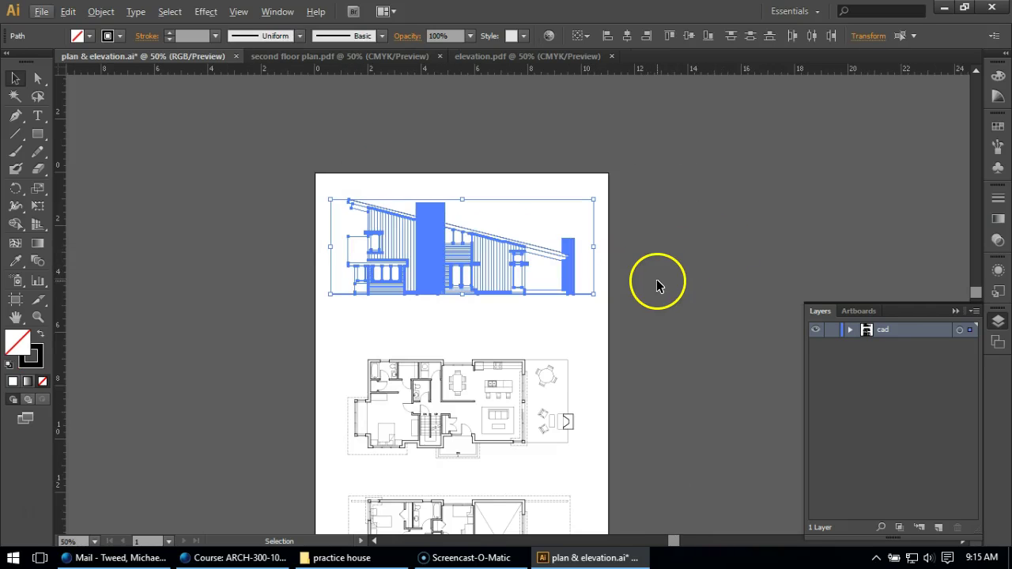
{"action": "key", "text": "alt+f"}
{"action": "left_click", "coordinate": [657, 288]}
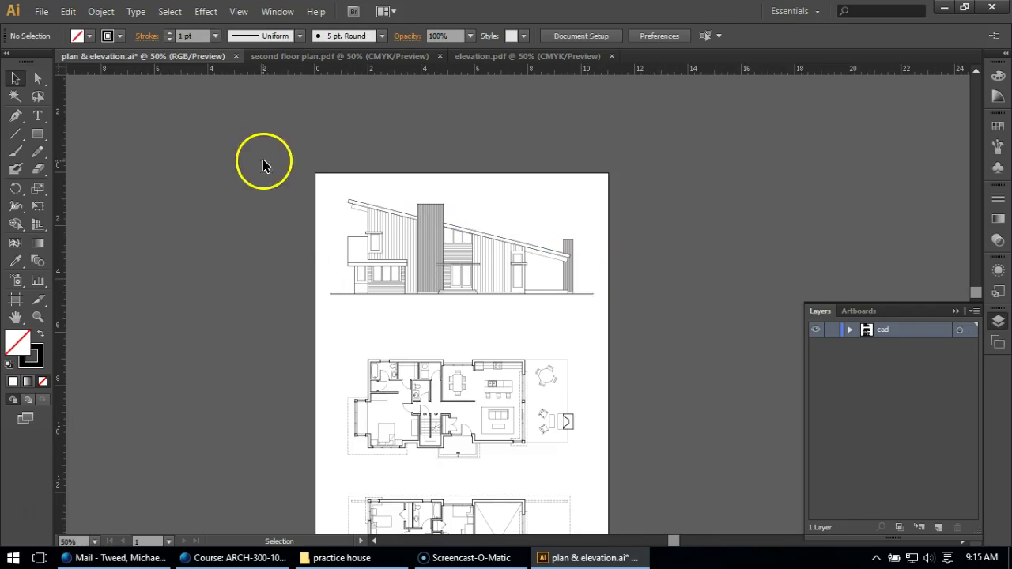
{"action": "left_click_drag", "start_coordinate": [159, 117], "coordinate": [751, 332]}
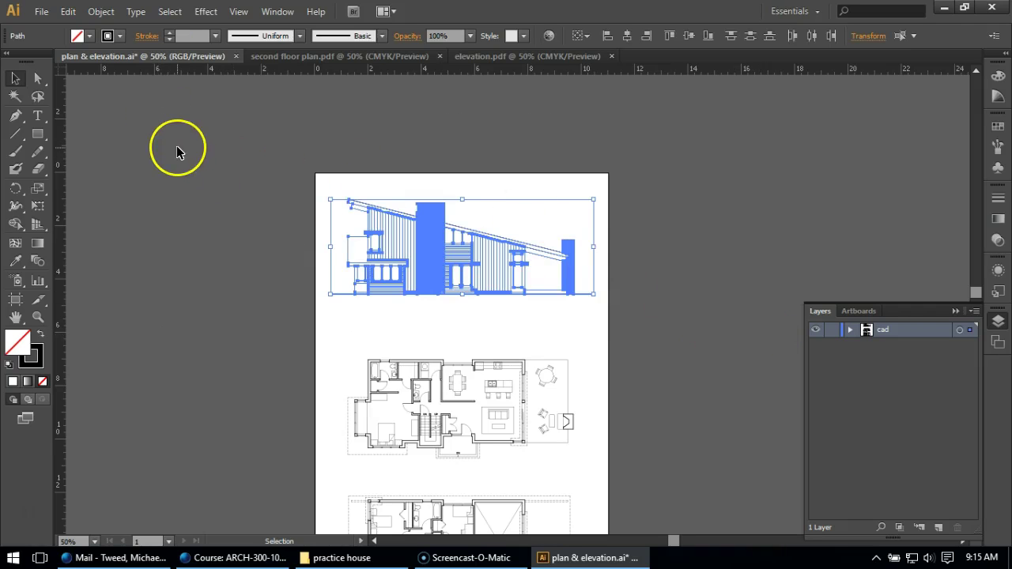
{"action": "key", "text": "Down"}
{"action": "key", "text": "Down"}
{"action": "key", "text": "Down"}
{"action": "key", "text": "Down"}
{"action": "key", "text": "Down"}
{"action": "key", "text": "Down"}
{"action": "key", "text": "Down"}
{"action": "key", "text": "Down"}
{"action": "key", "text": "Down"}
{"action": "key", "text": "Down"}
{"action": "key", "text": "Down"}
{"action": "key", "text": "Down"}
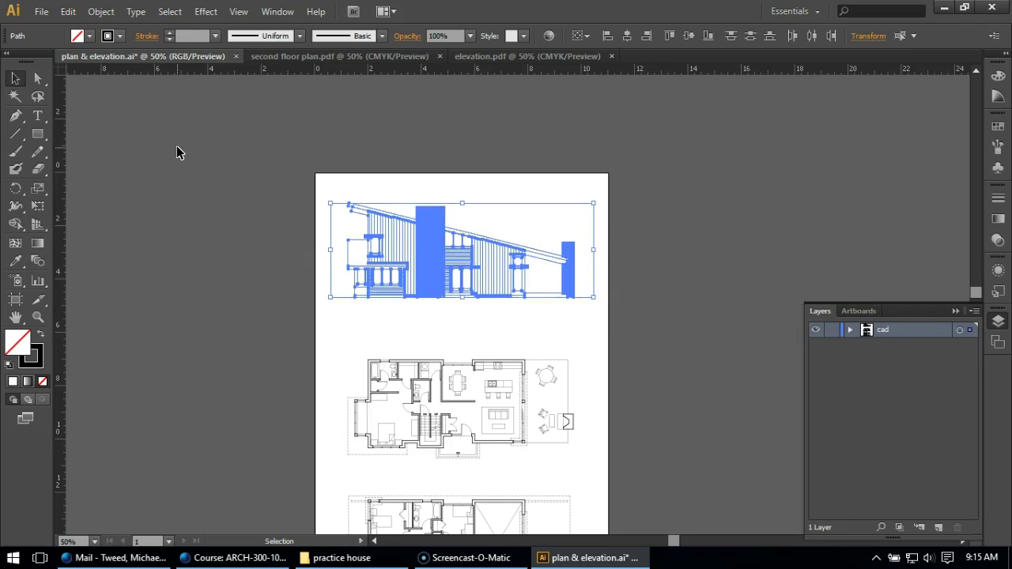
{"action": "key", "text": "Down"}
{"action": "key", "text": "Down"}
{"action": "key", "text": "Down"}
{"action": "key", "text": "Down"}
{"action": "key", "text": "Down"}
{"action": "key", "text": "Down"}
{"action": "key", "text": "Down"}
{"action": "key", "text": "Down"}
{"action": "key", "text": "Down"}
{"action": "key", "text": "Down"}
{"action": "key", "text": "Down"}
{"action": "key", "text": "Down"}
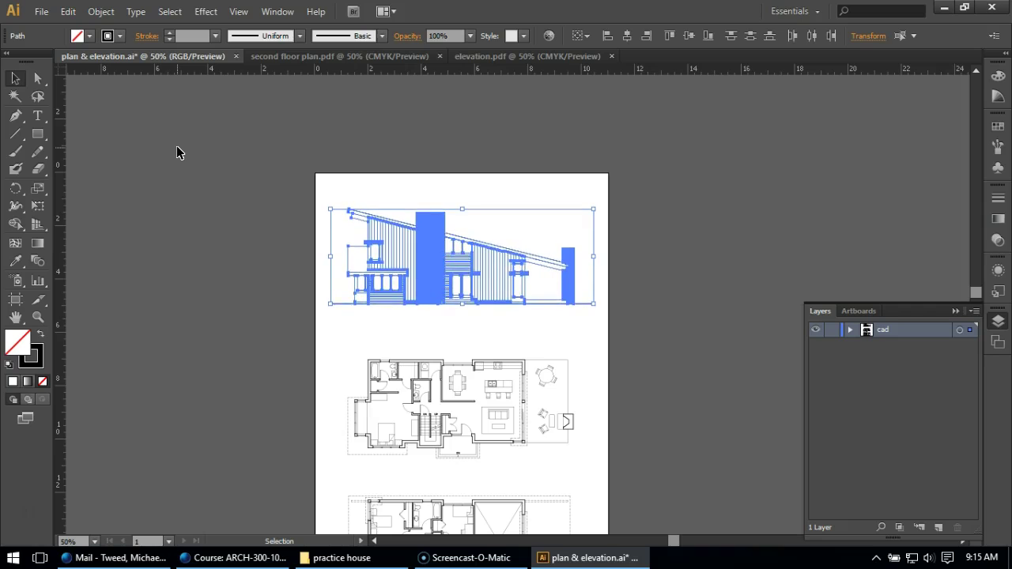
{"action": "key", "text": "Down"}
{"action": "key", "text": "Down"}
{"action": "key", "text": "Down"}
{"action": "key", "text": "Down"}
{"action": "key", "text": "Down"}
{"action": "key", "text": "Down"}
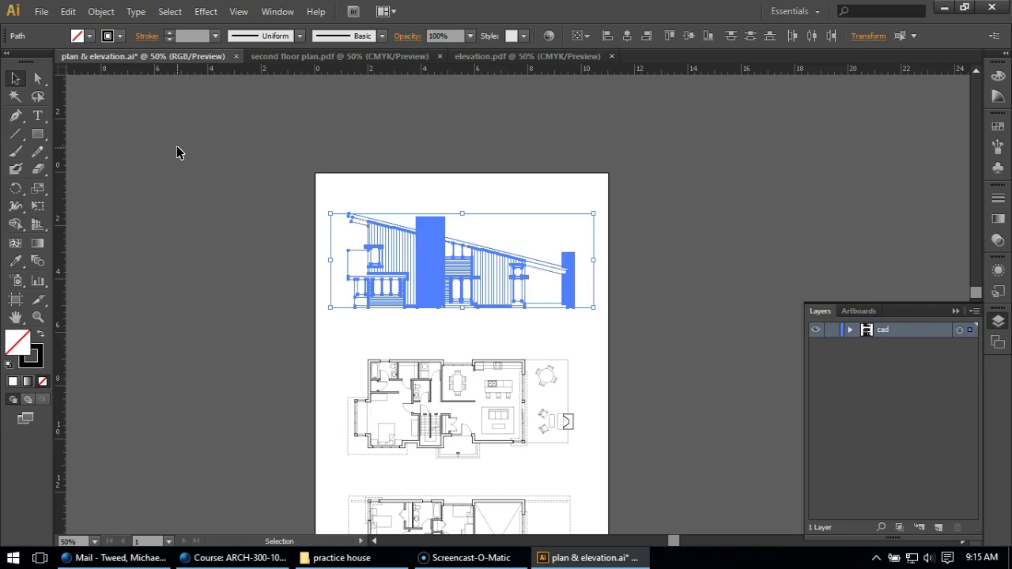
{"action": "key", "text": "Down"}
{"action": "key", "text": "Down"}
{"action": "left_click", "coordinate": [165, 179]}
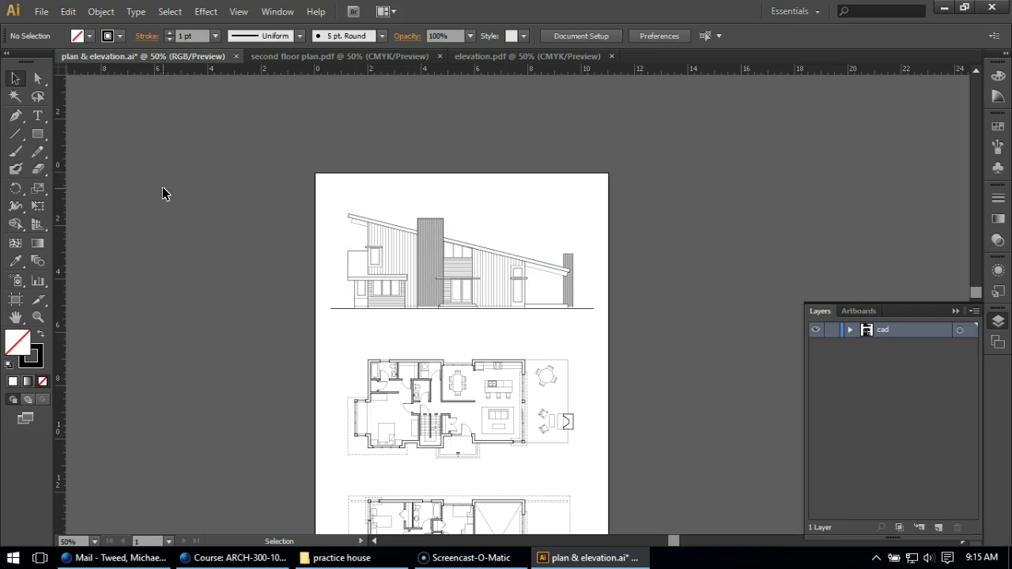
Drag both ends of the elevation's ground line out to the left and right page edges.
{"action": "scroll", "coordinate": [211, 290], "scroll_direction": "down", "scroll_amount": 2}
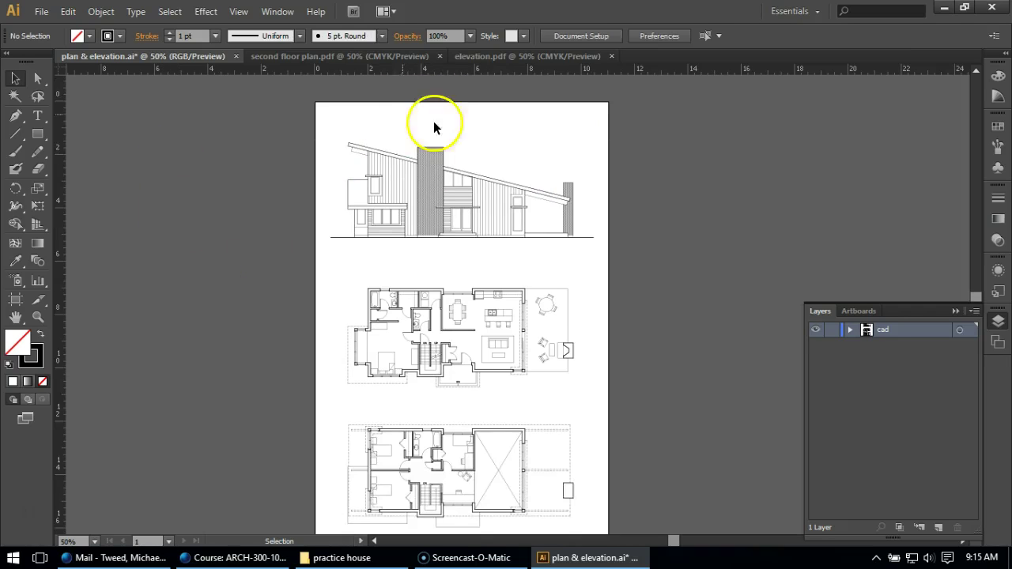
{"action": "scroll", "coordinate": [479, 203], "scroll_direction": "down", "scroll_amount": 2}
{"action": "scroll", "coordinate": [478, 203], "scroll_direction": "up", "scroll_amount": 1}
{"action": "scroll", "coordinate": [478, 207], "scroll_direction": "up", "scroll_amount": 1}
{"action": "left_click", "coordinate": [219, 227]}
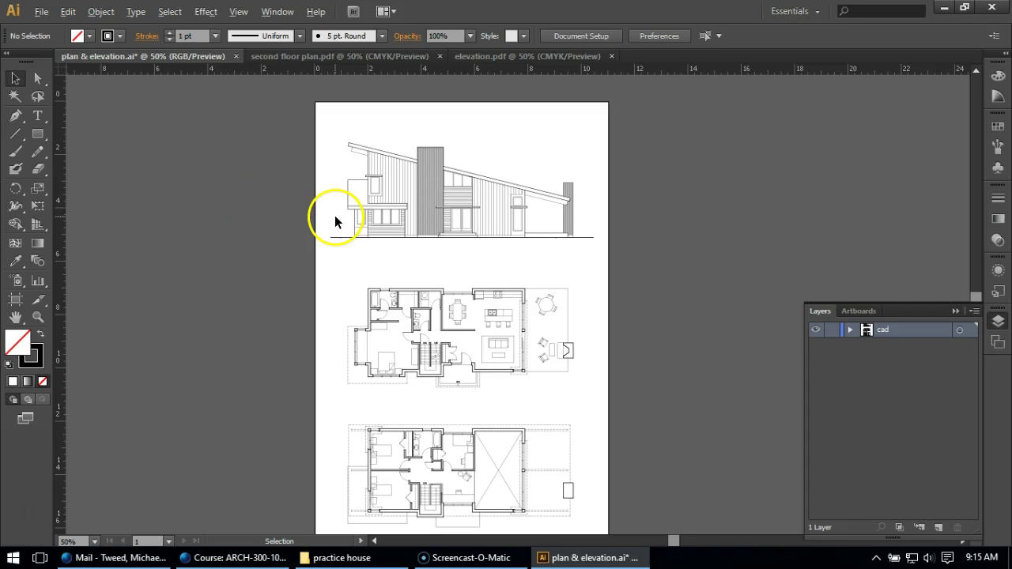
{"action": "scroll", "coordinate": [364, 220], "scroll_direction": "up", "scroll_amount": 2}
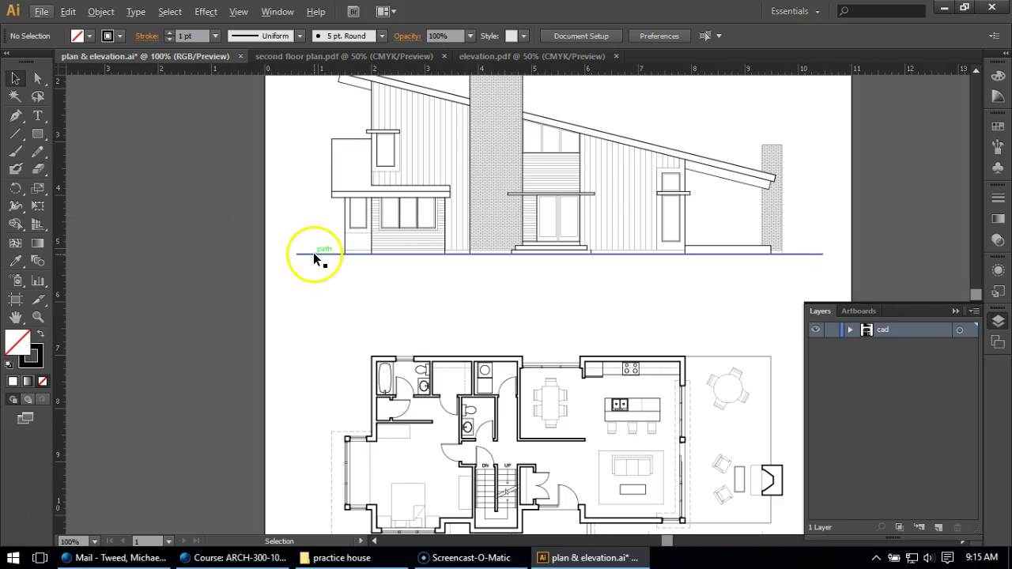
{"action": "left_click", "coordinate": [317, 254]}
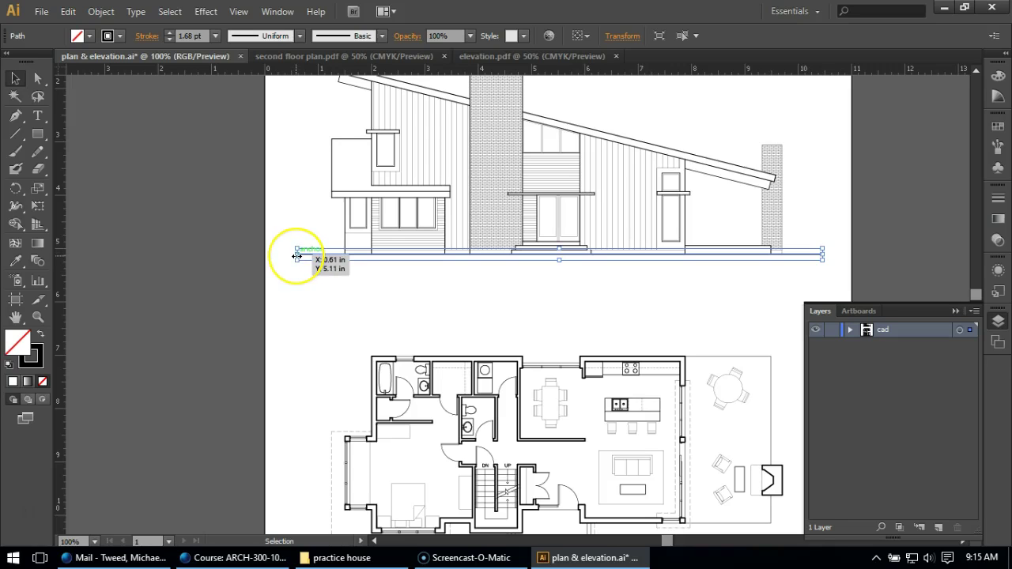
{"action": "left_click", "coordinate": [297, 257]}
{"action": "left_click_drag", "start_coordinate": [296, 256], "coordinate": [264, 255]}
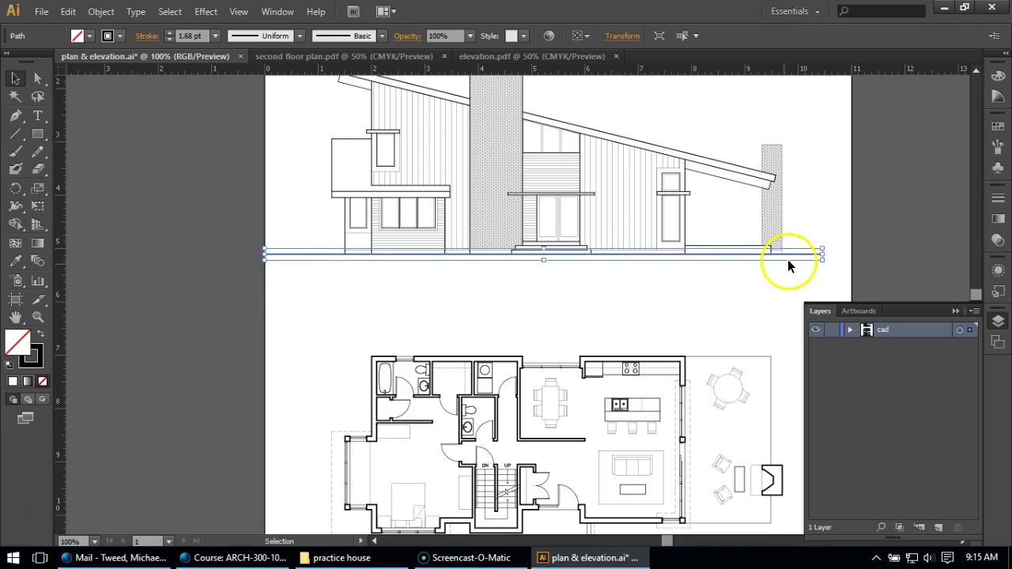
{"action": "left_click_drag", "start_coordinate": [818, 256], "coordinate": [852, 254]}
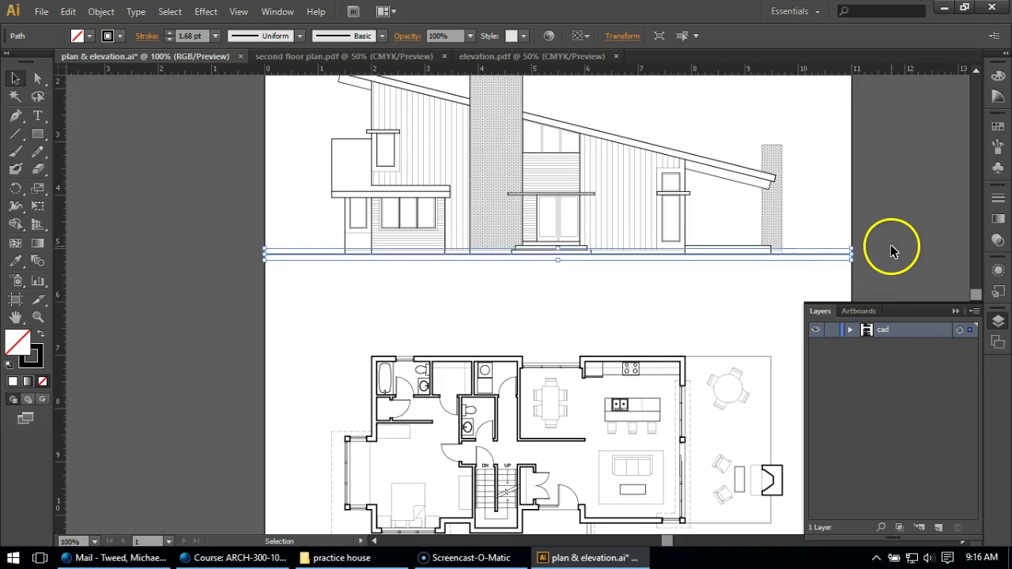
{"action": "left_click", "coordinate": [890, 246]}
{"action": "scroll", "coordinate": [370, 249], "scroll_direction": "down", "scroll_amount": 2}
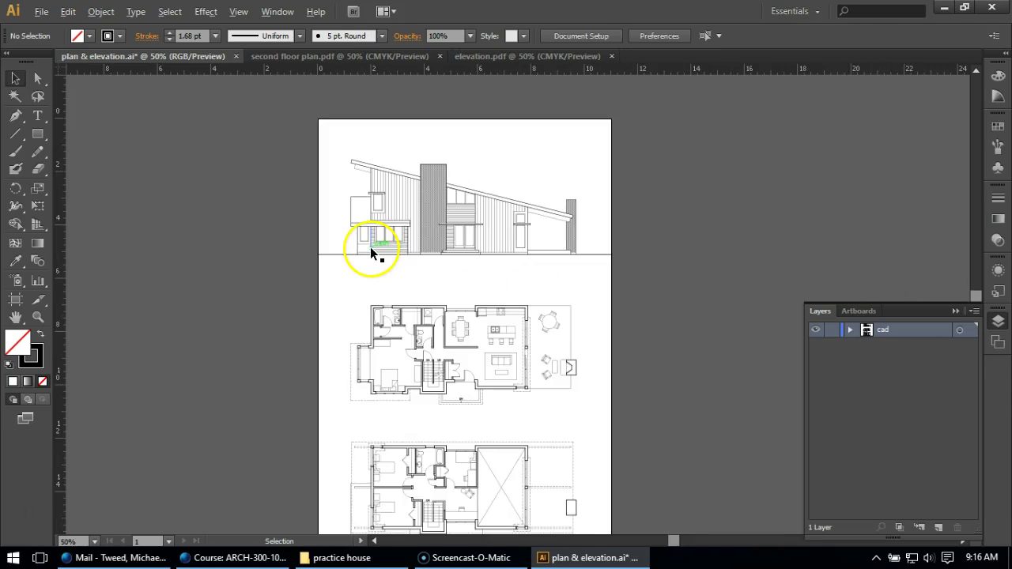
Lock the cad layer and save plan & elevation.ai.
{"action": "scroll", "coordinate": [371, 252], "scroll_direction": "down", "scroll_amount": 1}
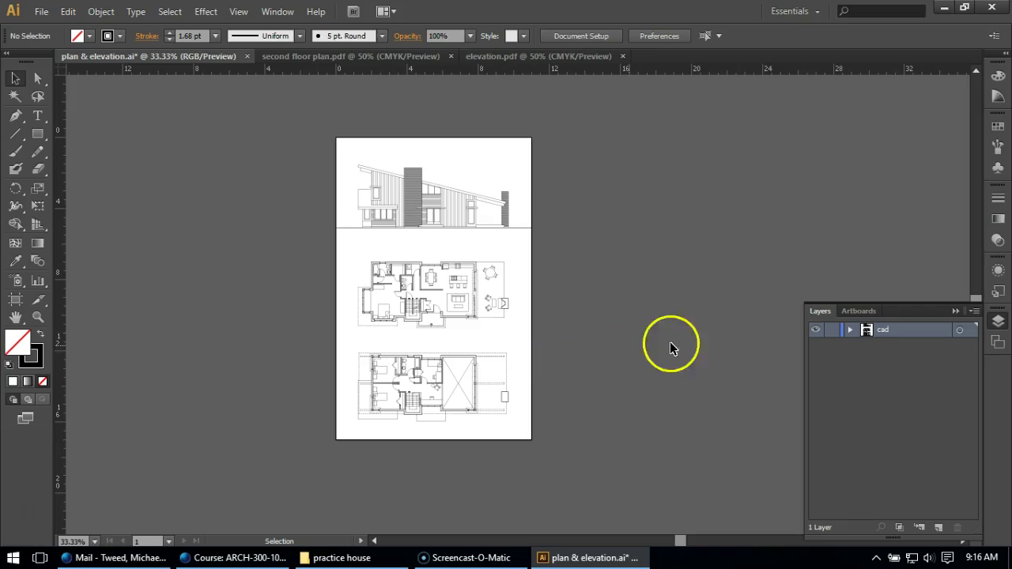
{"action": "left_click", "coordinate": [832, 330]}
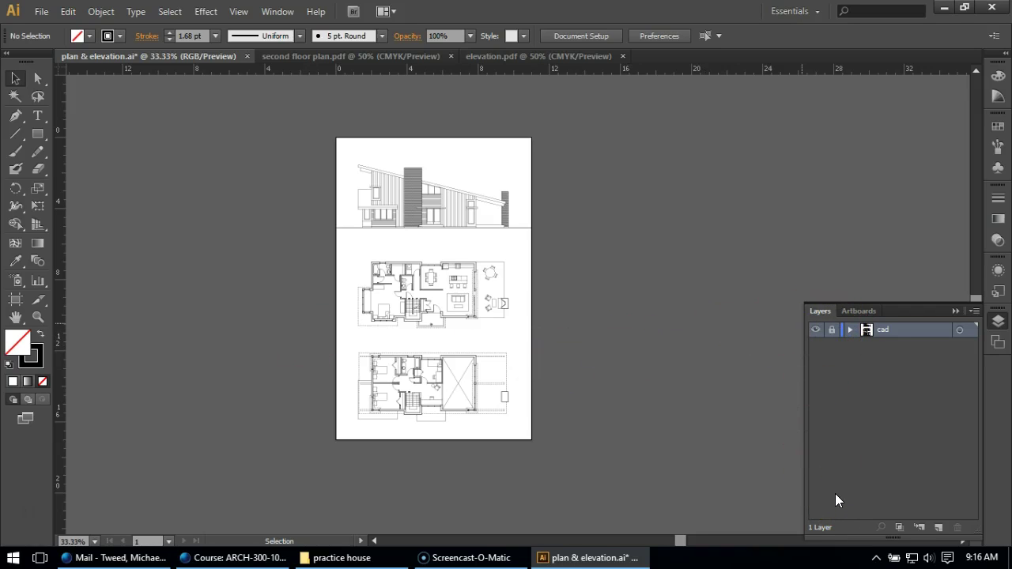
{"action": "left_click", "coordinate": [40, 12]}
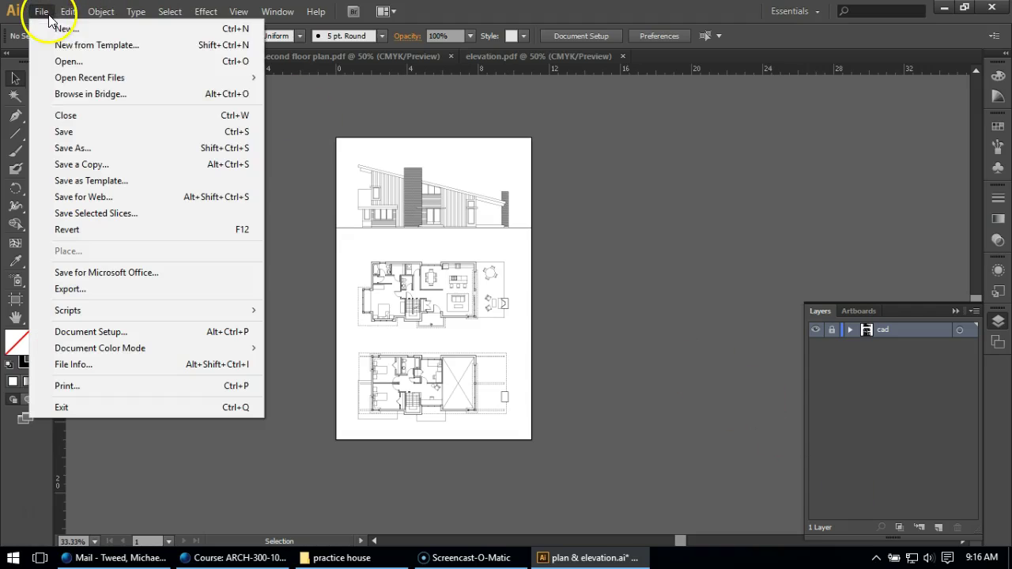
{"action": "left_click", "coordinate": [237, 132]}
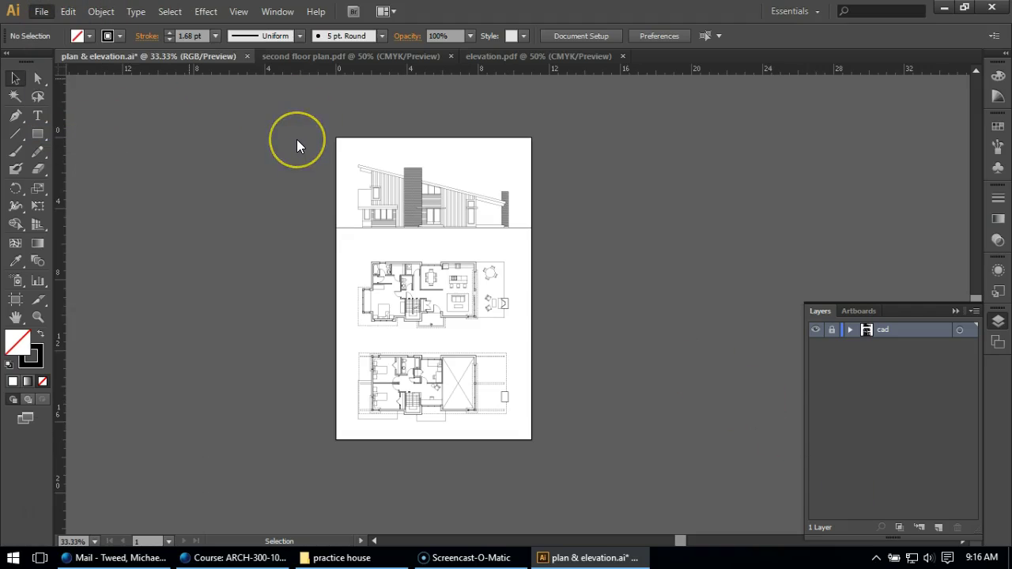